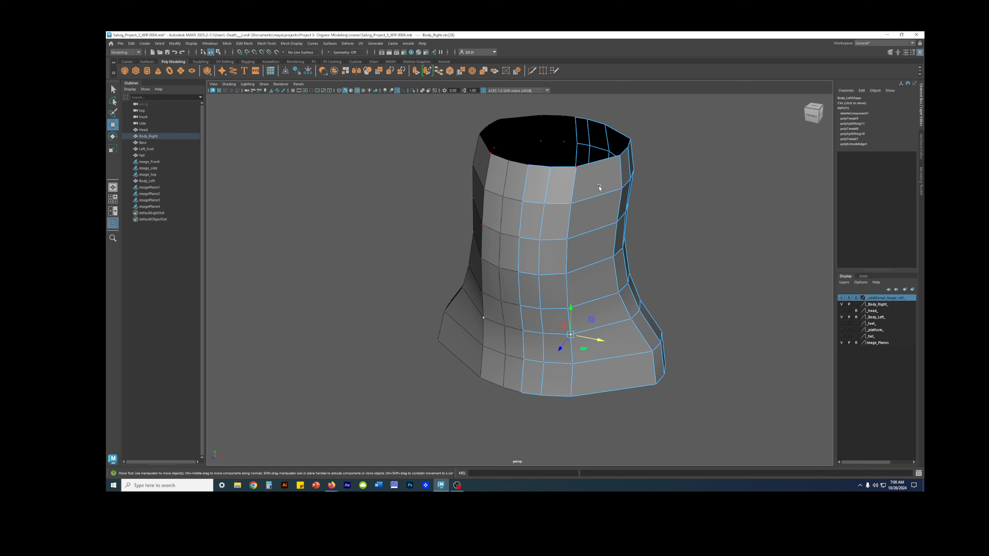
Examine the body mesh's front, hips and neck opening from several angles, including in smooth preview
left_click_drag(594, 179, 583, 196, "alt")
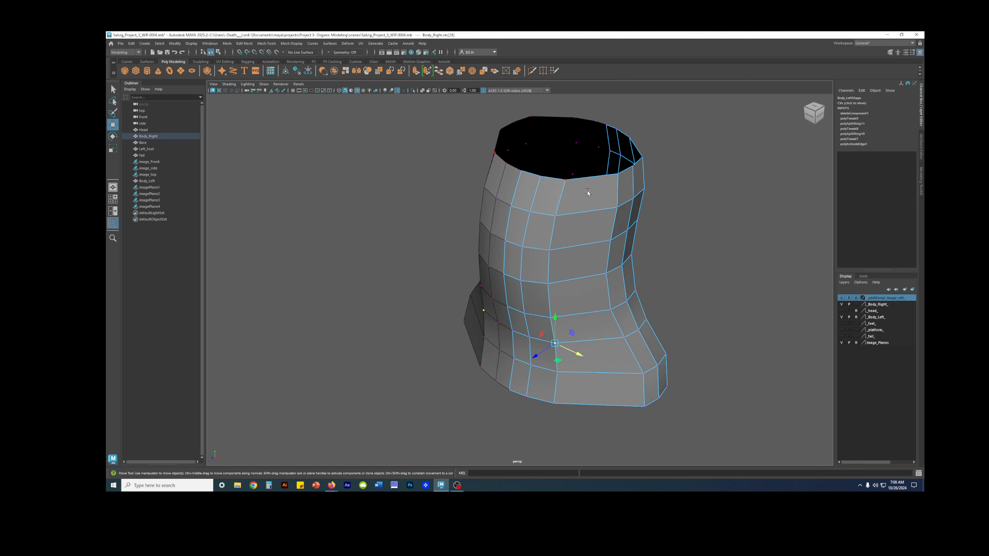
left_click_drag(580, 198, 562, 200, "alt")
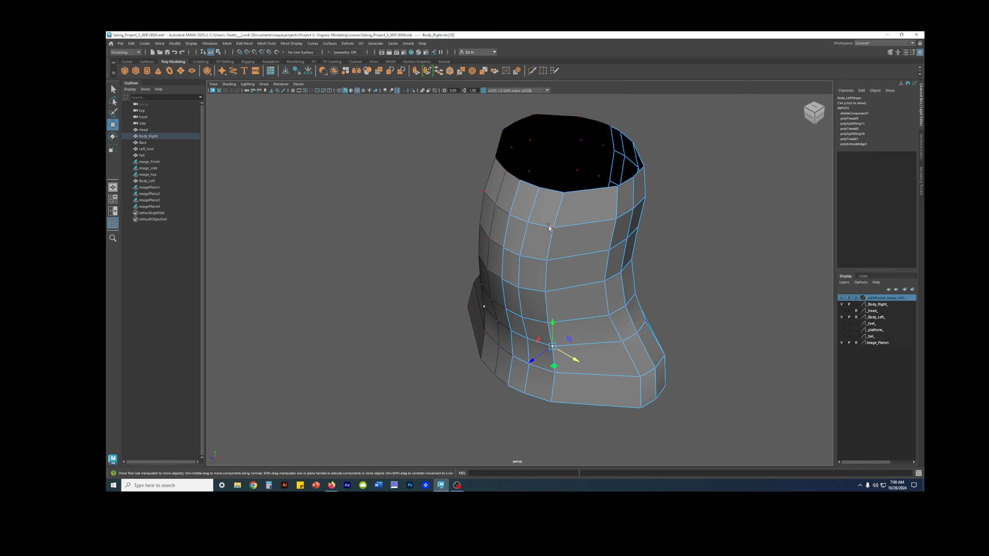
left_click_drag(635, 229, 529, 191, "alt")
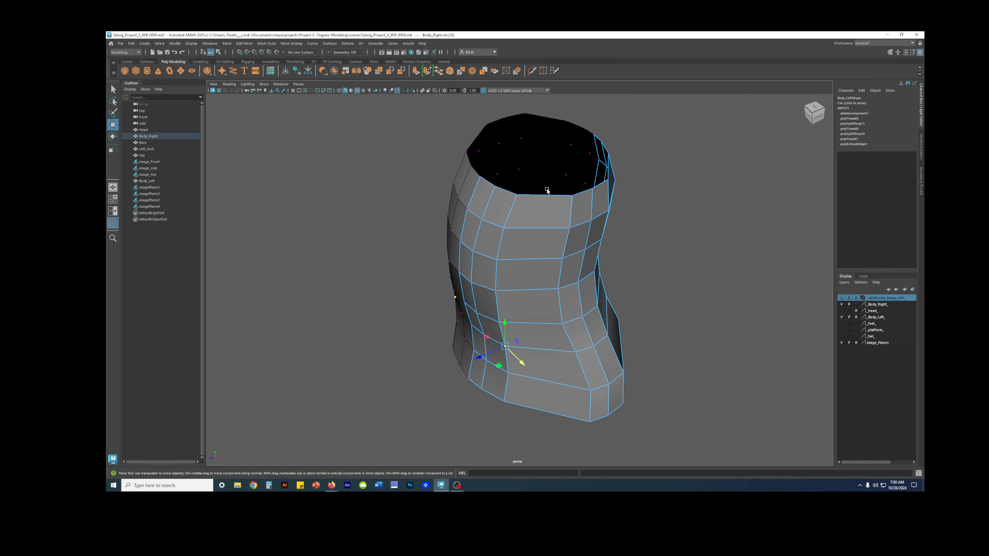
left_click_drag(549, 396, 651, 280, "alt")
key("3")
scroll(607, 253, "up", 4)
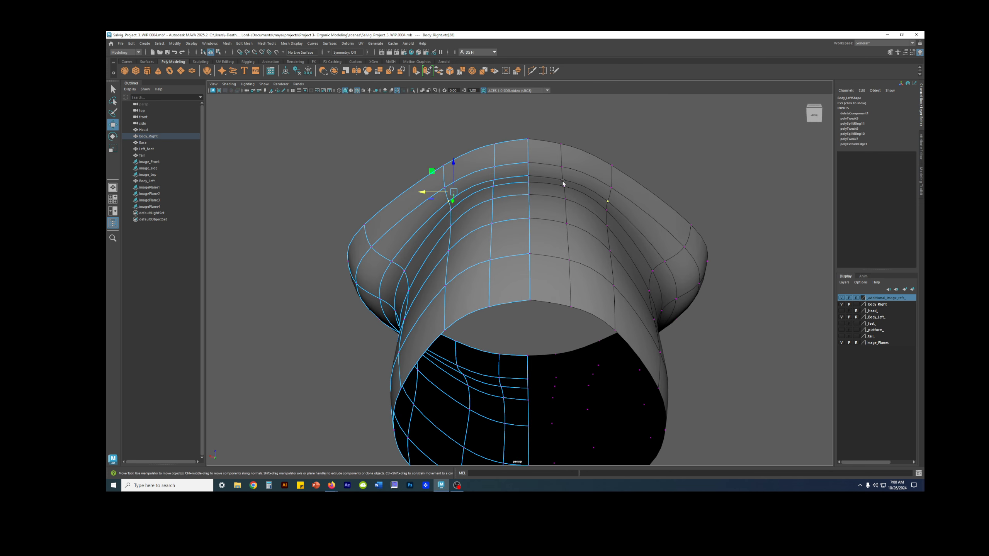
key("1")
key("3")
middle_click_drag(488, 172, 548, 171, "alt")
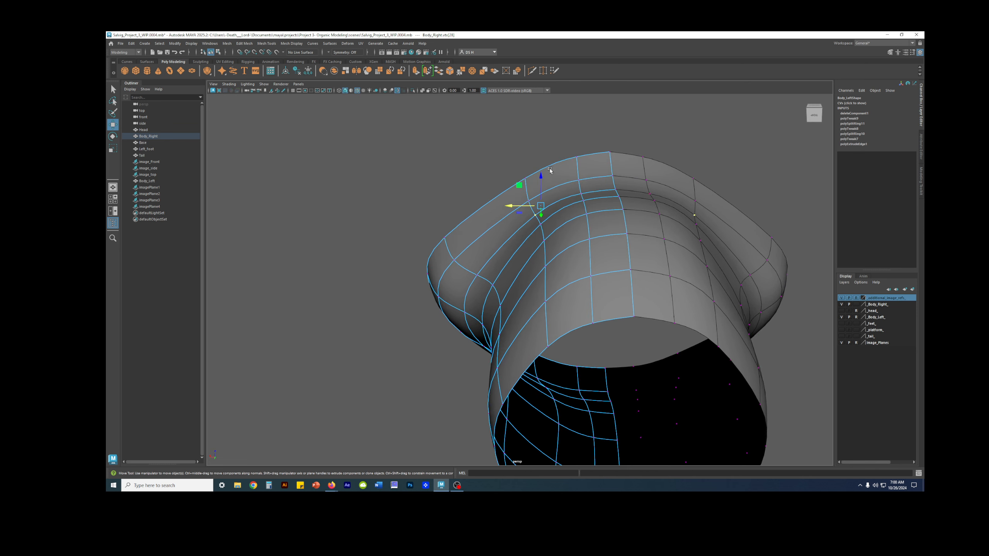
right_click_drag(548, 171, 577, 199, "alt")
Select the hip and front edges along the body's bottom rim and compare them between polygon cage and smooth preview
key("q")
key("F10")
left_click(502, 175)
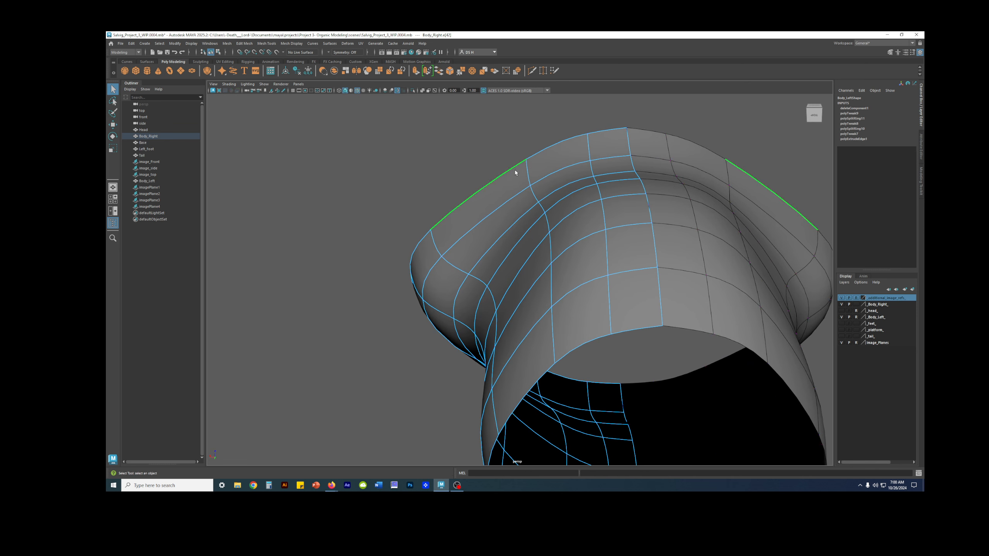
key("1")
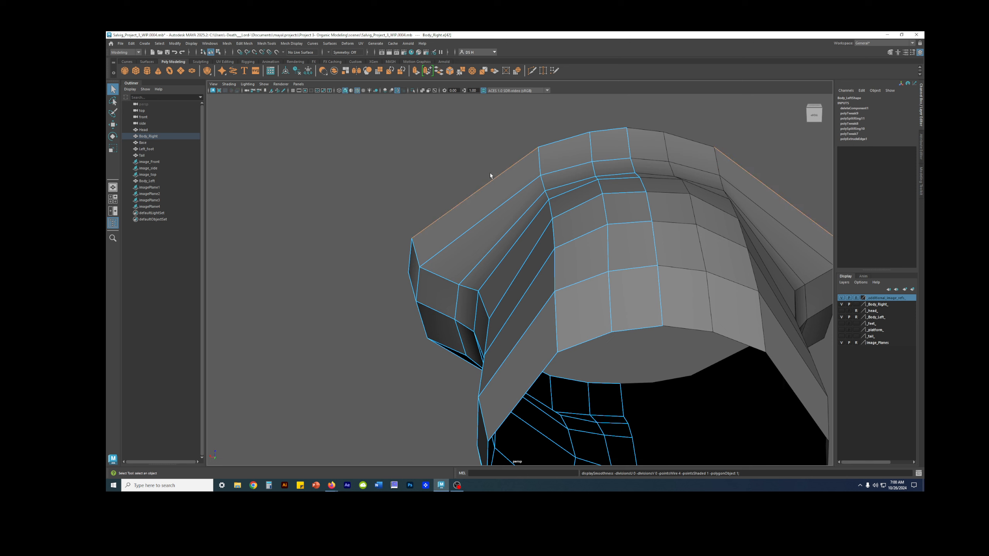
key("3")
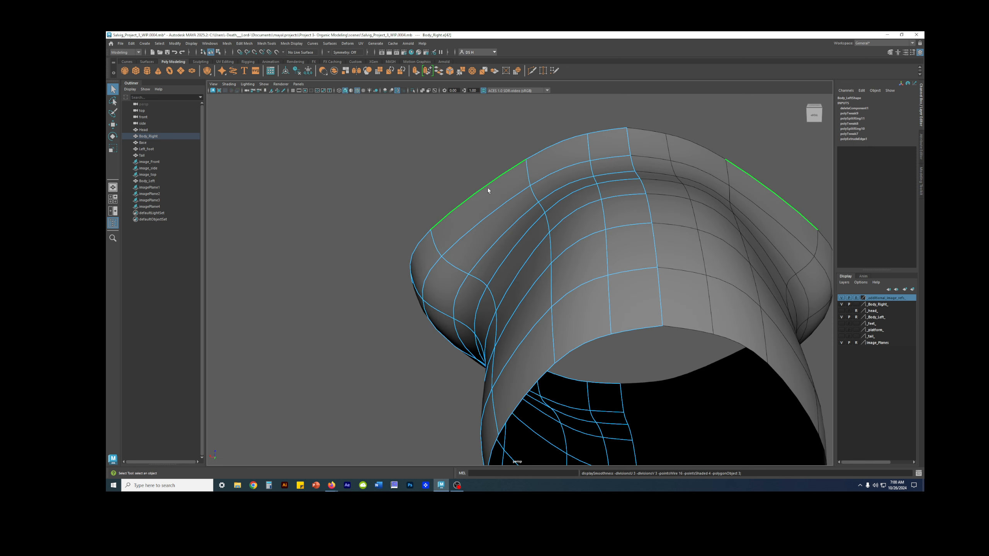
key("1")
key("3")
key("1")
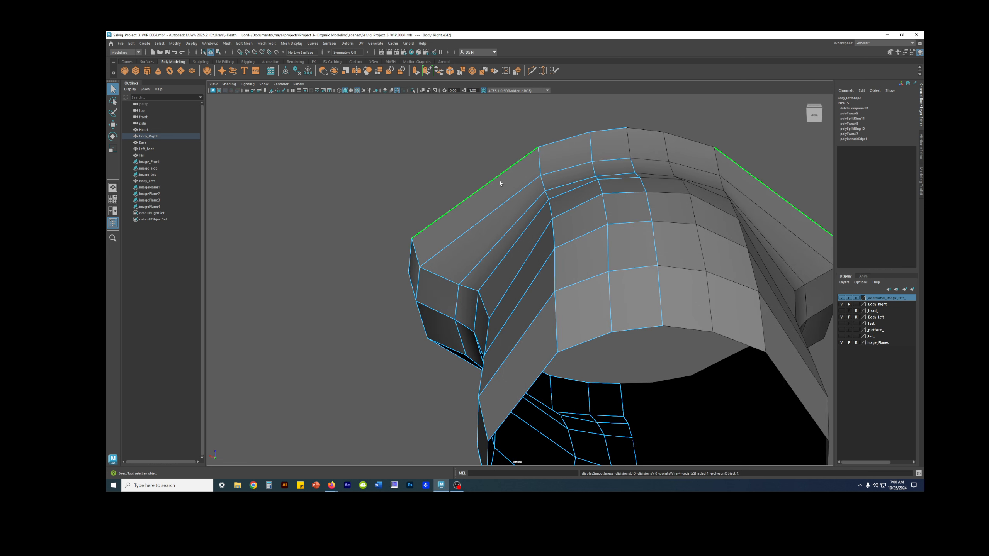
left_click(569, 143, "shift")
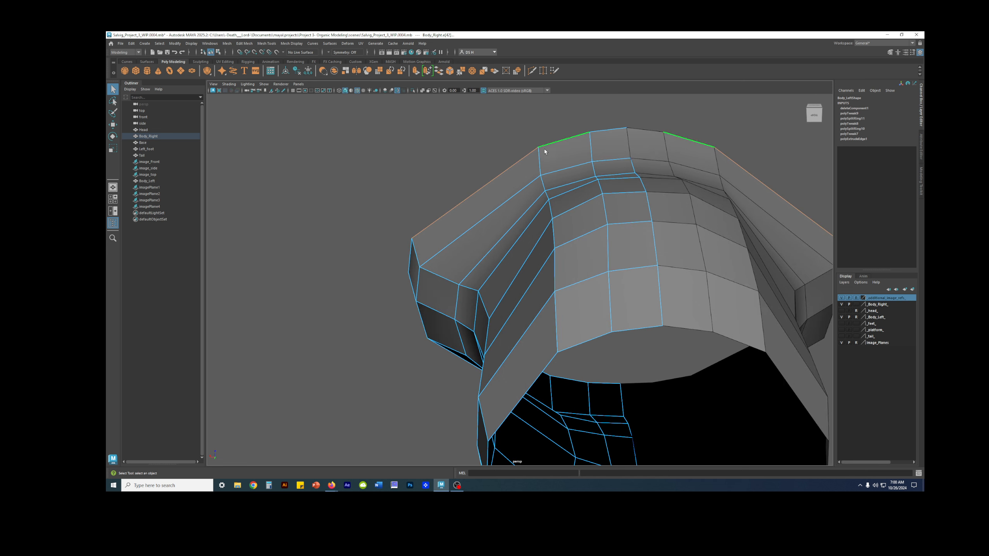
key("3")
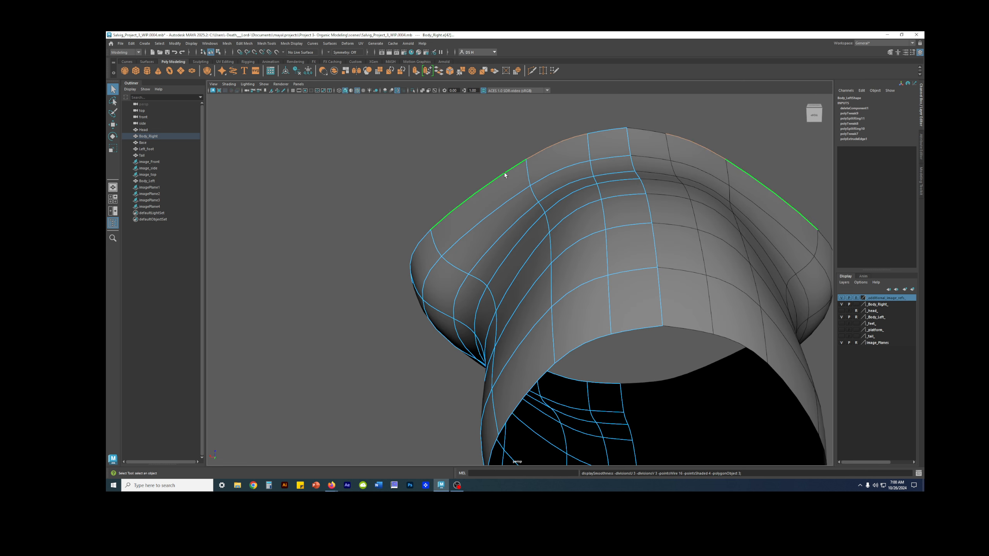
key("1")
left_click(613, 132, "shift")
key("3")
key("1")
key("3")
key("1")
Adjust the front vertices on the body's bottom rim to round the transition toward the hip, checking it in smooth preview
key("F9")
key("w")
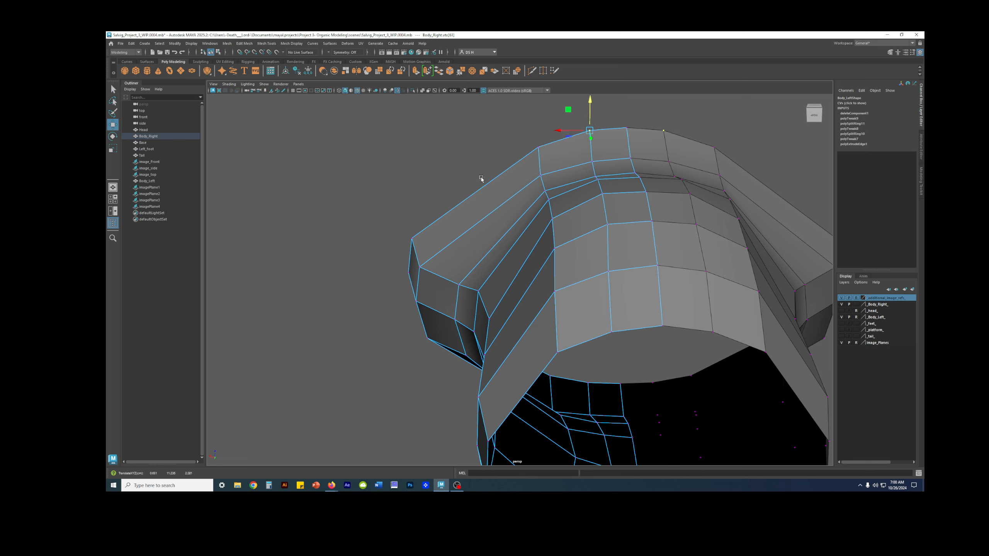
key("3")
key("1")
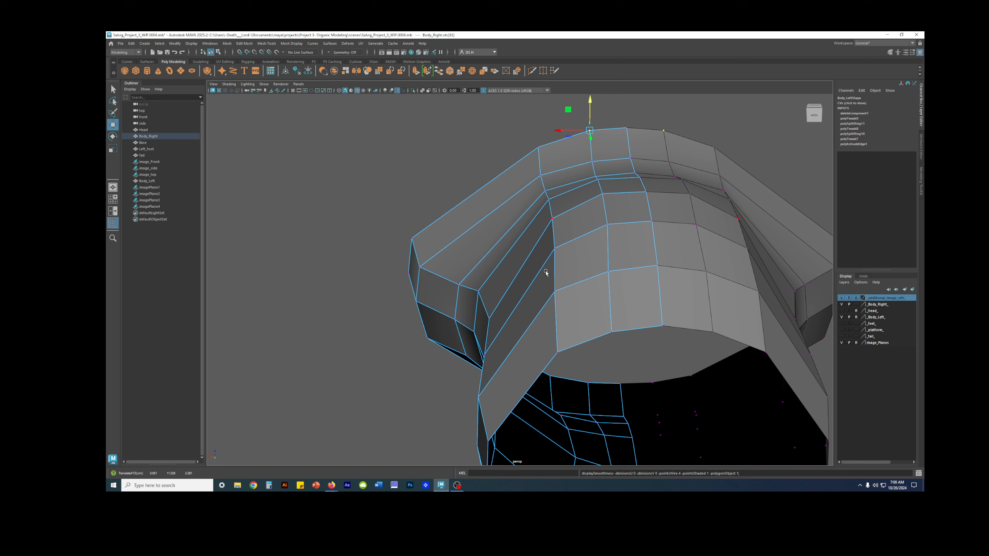
key("3")
key("1")
left_click_drag(643, 212, 682, 192, "alt")
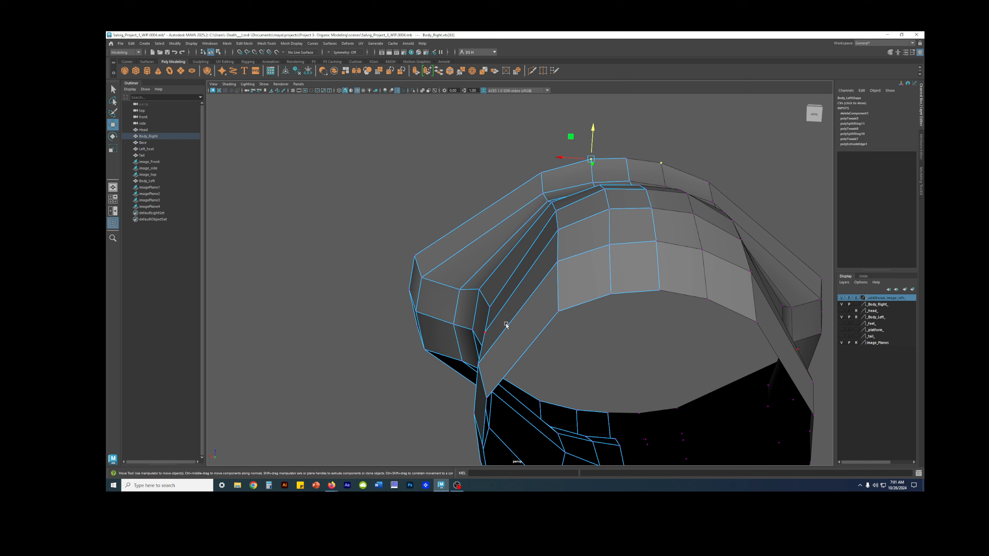
left_click_drag(545, 200, 481, 184, "alt")
left_click(472, 202)
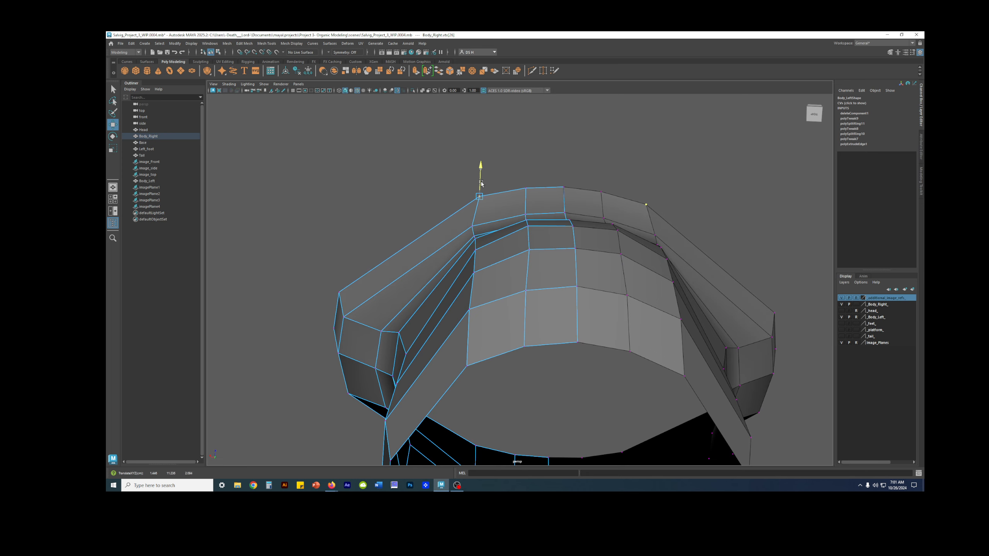
Nudge the lower vertices of the front-side vertical edge loop slightly inward along X, working up from the bottom rim
left_click_drag(623, 199, 670, 303, "alt")
left_click_drag(581, 250, 532, 248, "alt")
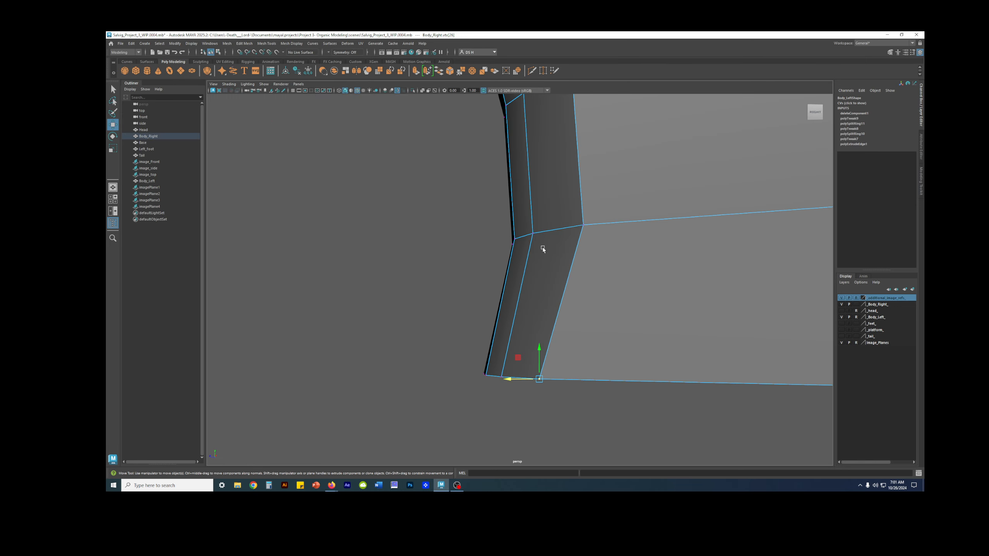
left_click_drag(516, 373, 660, 210, "alt")
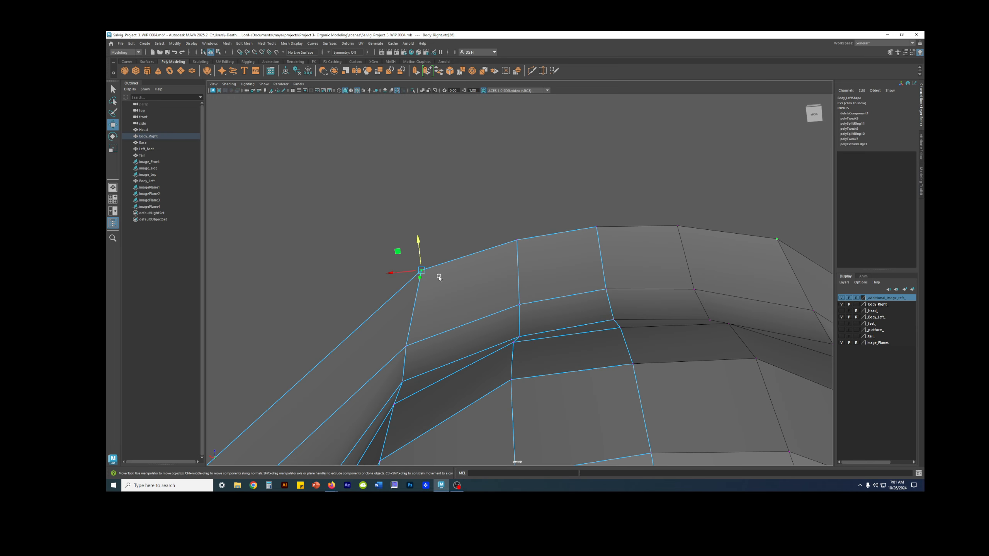
left_click_drag(423, 290, 613, 318, "alt")
left_click(605, 321)
left_click(597, 258)
left_click_drag(617, 263, 611, 258)
left_click(590, 195)
left_click_drag(611, 198, 548, 219)
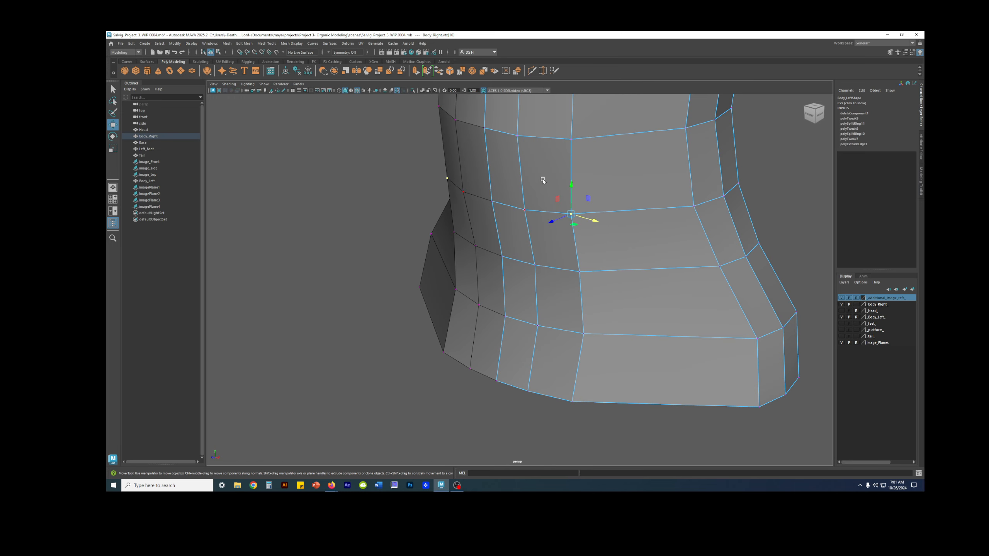
Nudge the mid-torso vertex on the front-side vertical edge loop slightly inward along X
left_click(570, 141)
left_click_drag(596, 145, 589, 144)
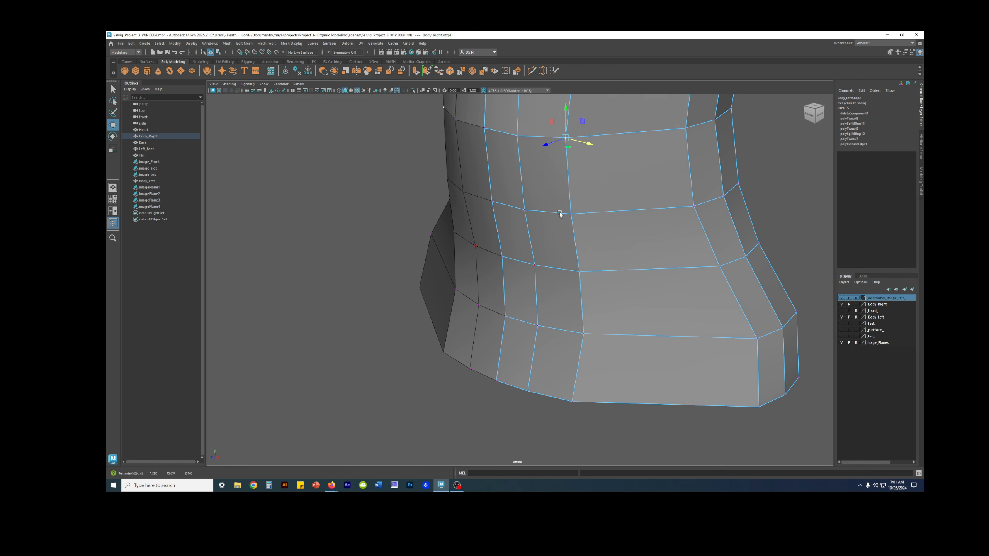
left_click(571, 214)
left_click_drag(570, 214, 600, 198, "alt")
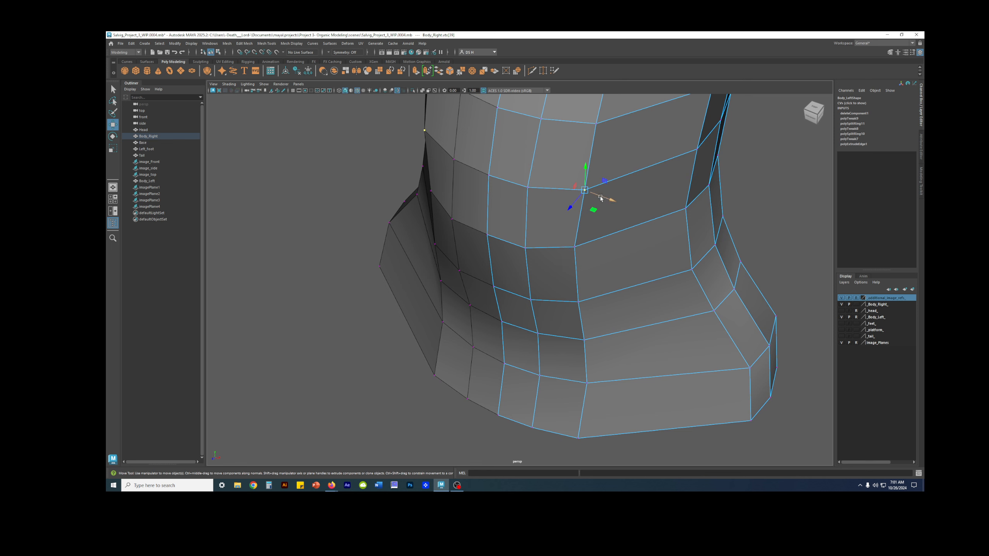
left_click_drag(600, 194, 503, 212, "alt")
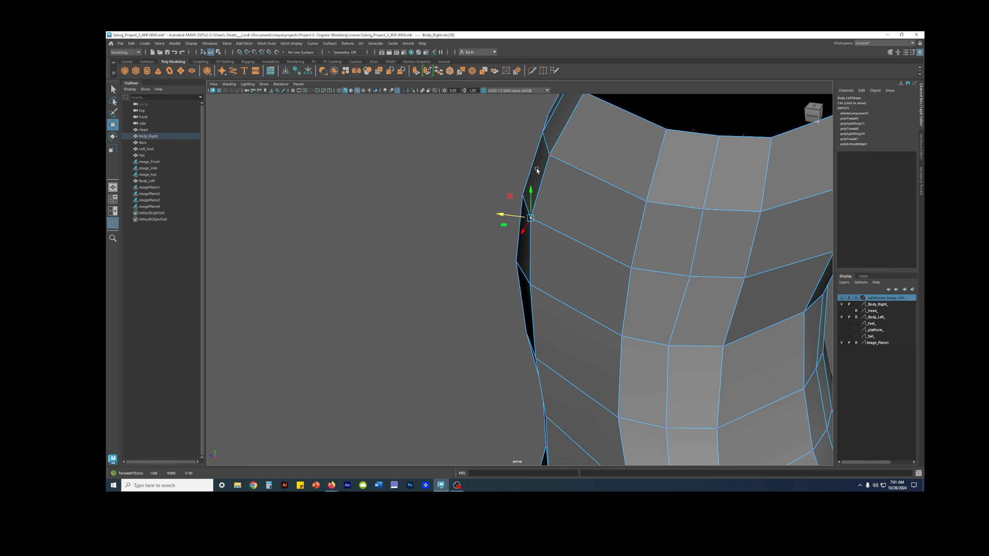
Fine-tune the upper vertices of the front-side edge loop up to the neck opening, nudging the top two inward along X
left_click_drag(537, 170, 552, 148, "alt")
left_click(559, 235)
left_click_drag(530, 235, 525, 234)
middle_click_drag(608, 162, 591, 247, "alt")
left_click_drag(557, 187, 656, 175, "alt")
middle_click_drag(656, 175, 637, 222, "alt")
left_click(638, 205)
left_click_drag(654, 205, 650, 205)
left_click(634, 146)
left_click_drag(647, 148, 644, 146)
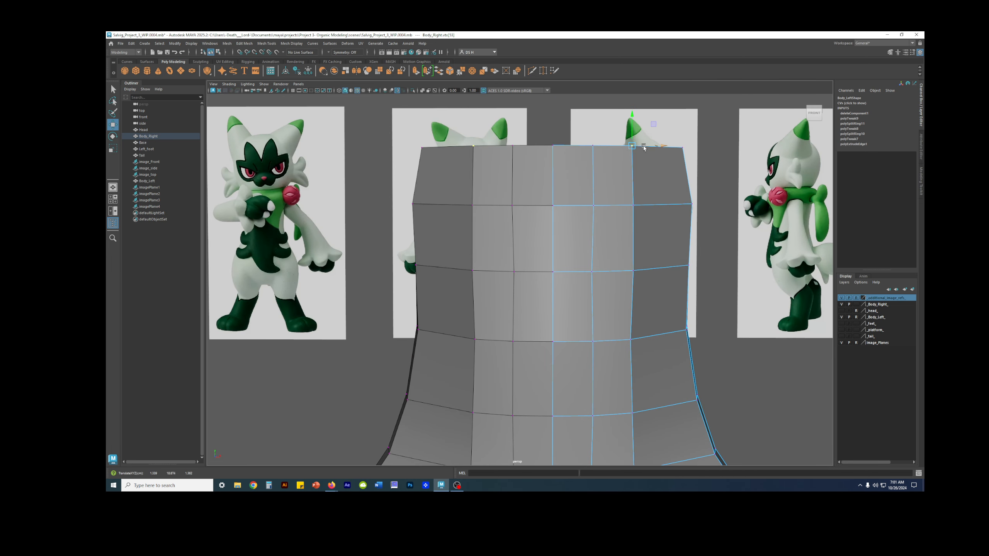
left_click(594, 271)
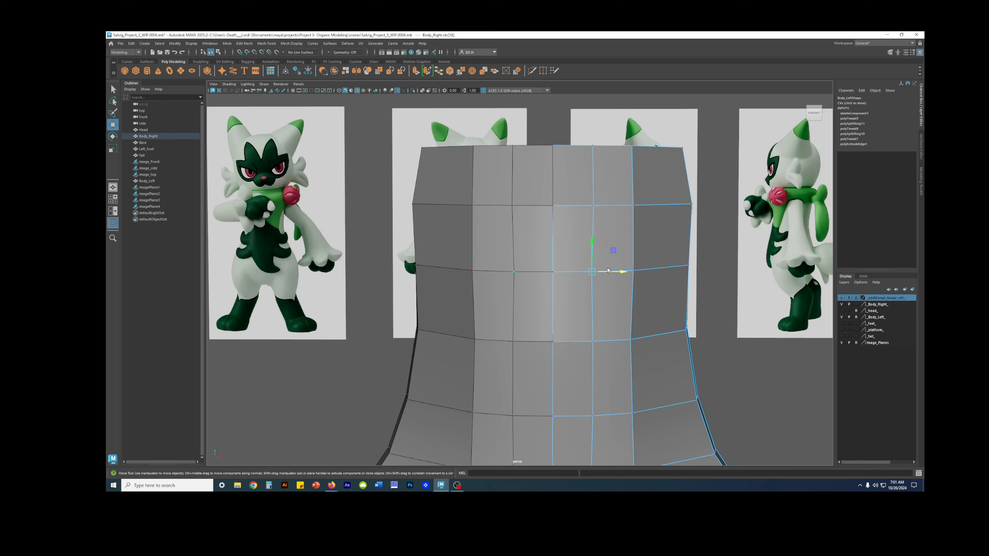
left_click(634, 270)
Select the front-side vertical edge loop and compare its shape between polygon cage and smooth preview
left_click_drag(662, 260, 594, 209, "alt")
key("1")
key("3")
key("1")
double_click(584, 198)
key("3")
key("1")
key("3")
key("1")
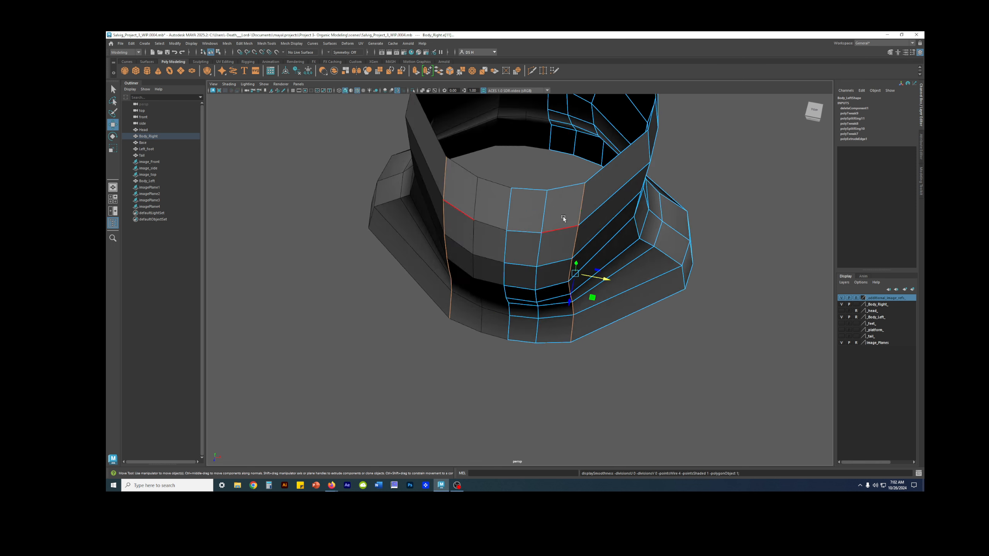
Examine how the selected edge loop meets the side faces from above and from the front quarter, toggling smooth preview
key("3")
key("q")
key("1")
key("3")
key("1")
key("3")
key("1")
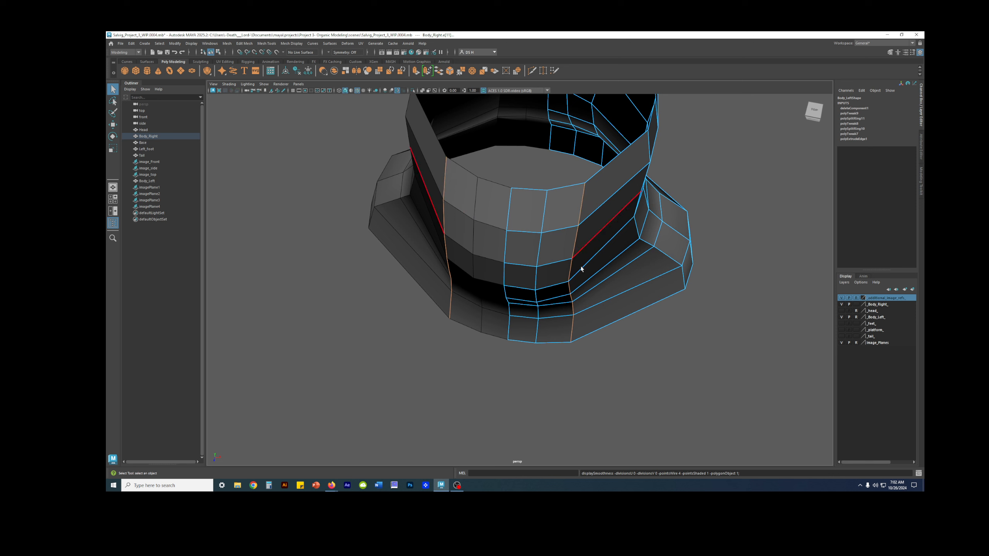
left_click_drag(594, 195, 591, 238, "alt")
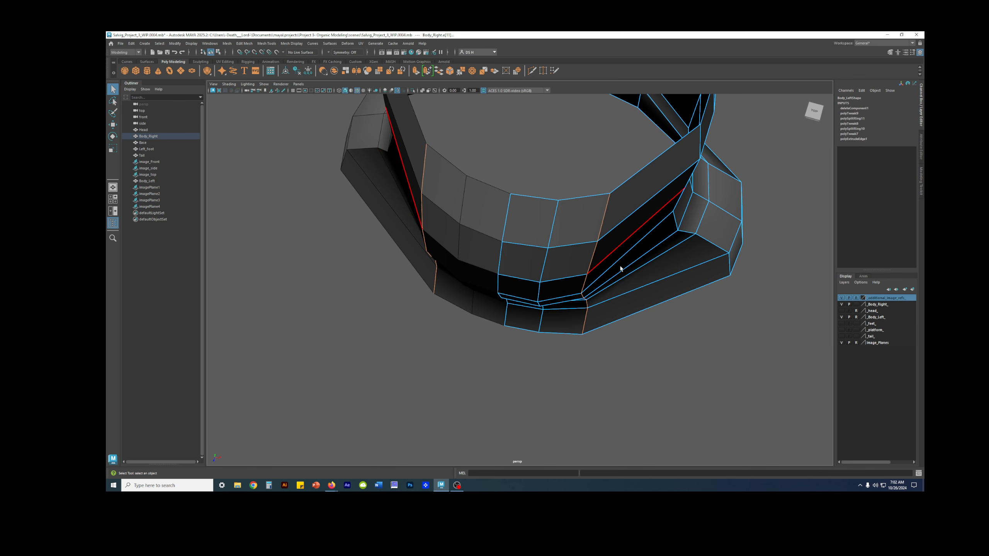
left_click_drag(638, 219, 532, 208, "alt")
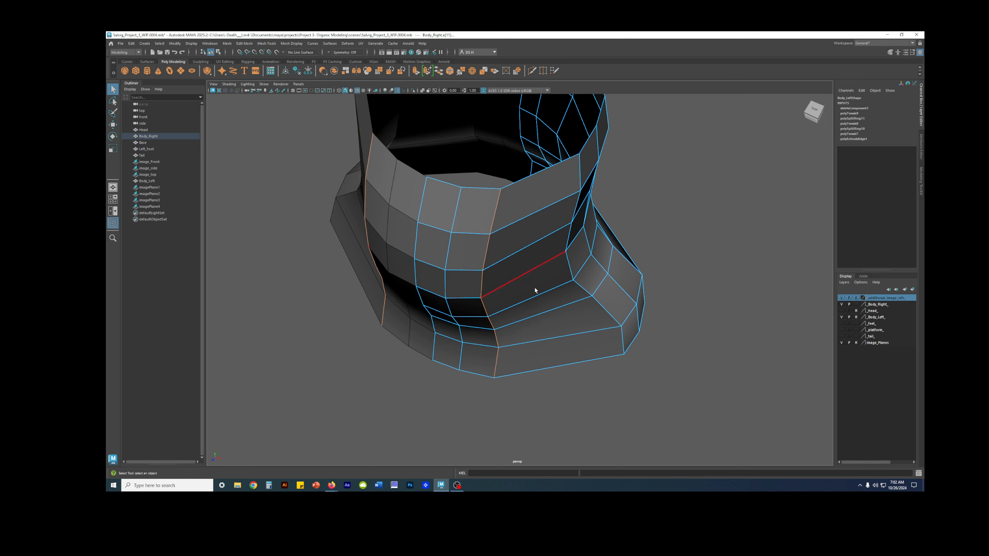
key("3")
key("1")
Move one front-side vertical edge on the upper torso outward along Z to round the chest contour
left_click_drag(550, 217, 629, 264, "alt")
middle_click_drag(629, 263, 613, 280, "alt")
right_click_drag(566, 262, 657, 282, "alt")
mouse_move(559, 238)
left_mouse_down("alt")
mouse_move(554, 266)
mouse_move(539, 251)
mouse_move(557, 239)
left_mouse_up("alt")
left_click(535, 272)
key("w")
right_click_drag(588, 216, 662, 194, "alt")
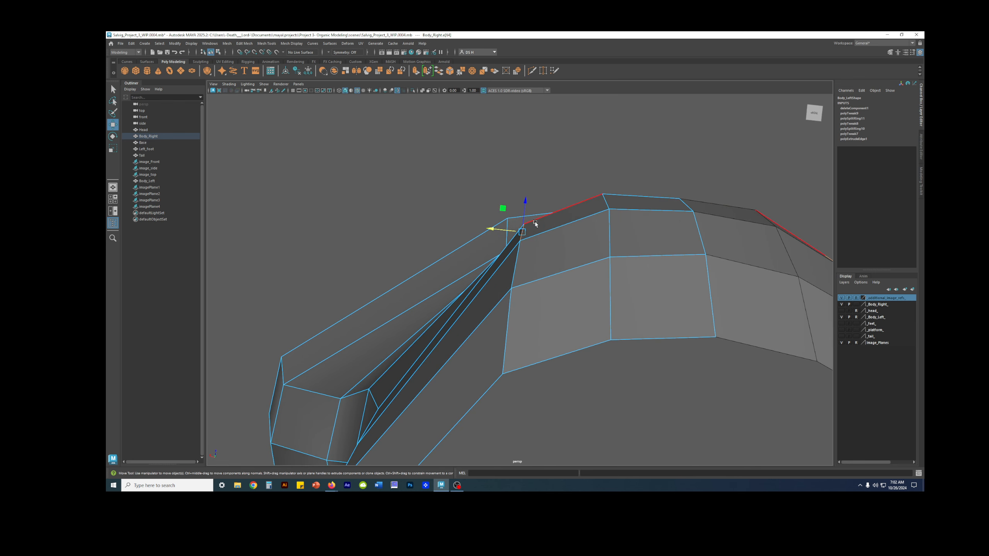
left_click_drag(526, 201, 527, 187)
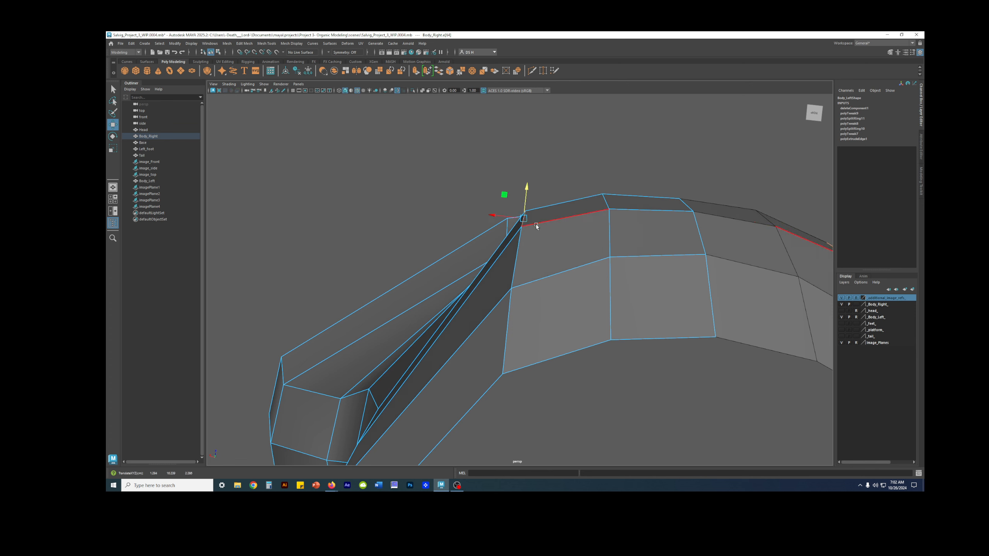
Select the adjoining front-side edges near the neck opening and push them slightly forward, checking the result in smooth preview
left_click(526, 292)
left_click(509, 309)
left_click_drag(520, 291, 546, 265, "alt")
left_click_drag(547, 230, 651, 289)
mouse_move(597, 316)
left_mouse_down()
mouse_move(588, 317)
mouse_move(611, 298)
mouse_move(598, 314)
left_mouse_up()
left_click_drag(487, 401, 481, 400)
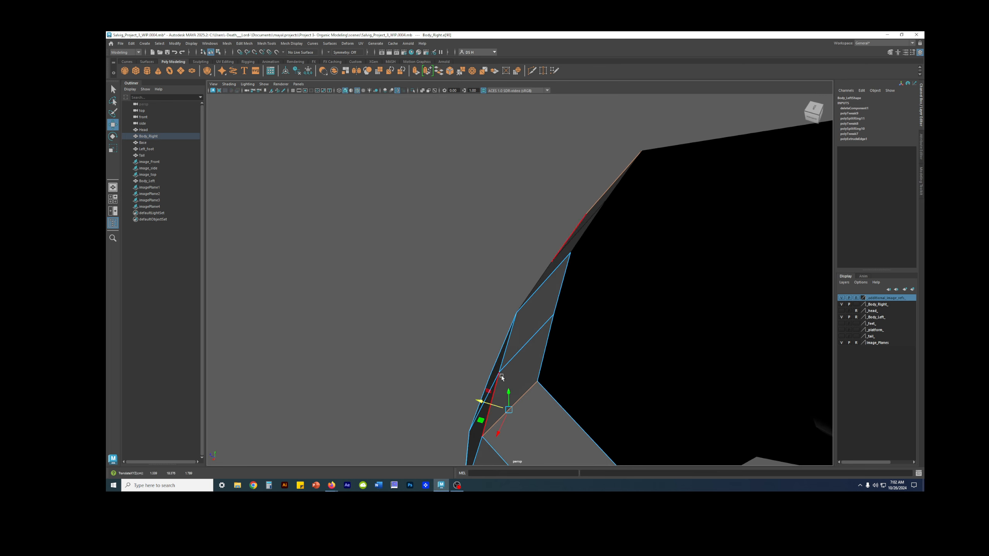
key("3")
key("1")
Refine the position of the upper-torso edges on the front-side loop and compare the contour in smooth preview
left_click_drag(520, 321, 540, 281, "alt")
left_click_drag(576, 229, 584, 229)
left_click_drag(666, 268, 651, 313, "alt")
left_click(560, 329)
left_click_drag(560, 329, 577, 277, "alt")
left_click_drag(562, 217, 632, 258)
key("3")
key("1")
Examine the upper-torso profile from the side and from above in smooth preview, selecting the next edge down the loop
left_click_drag(636, 304, 530, 318, "alt")
key("3")
key("1")
middle_click_drag(530, 319, 527, 202, "alt")
left_click_drag(527, 203, 512, 212, "alt")
middle_click_drag(607, 200, 594, 242, "alt")
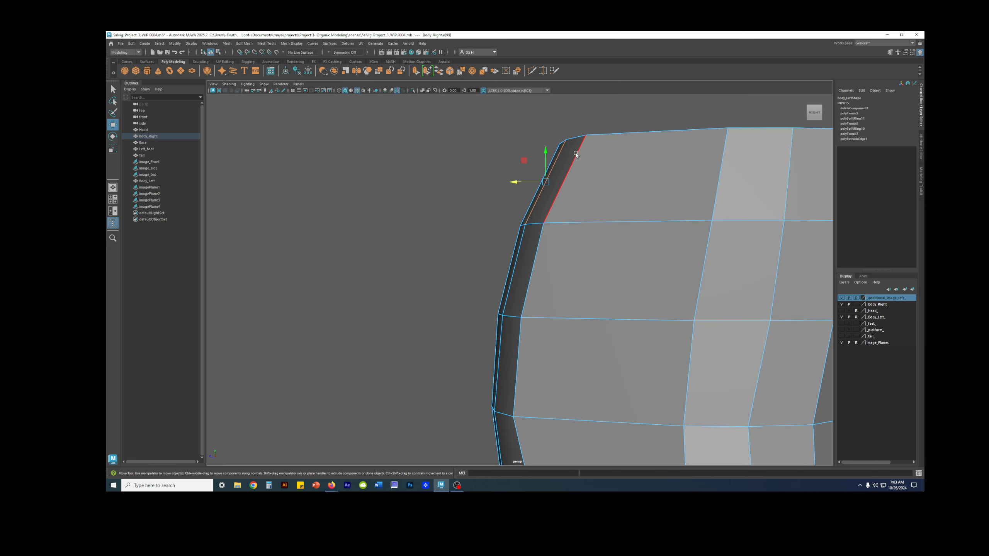
middle_click_drag(497, 328, 494, 210, "alt")
left_click(512, 211)
left_click_drag(481, 247, 567, 199, "alt")
key("3")
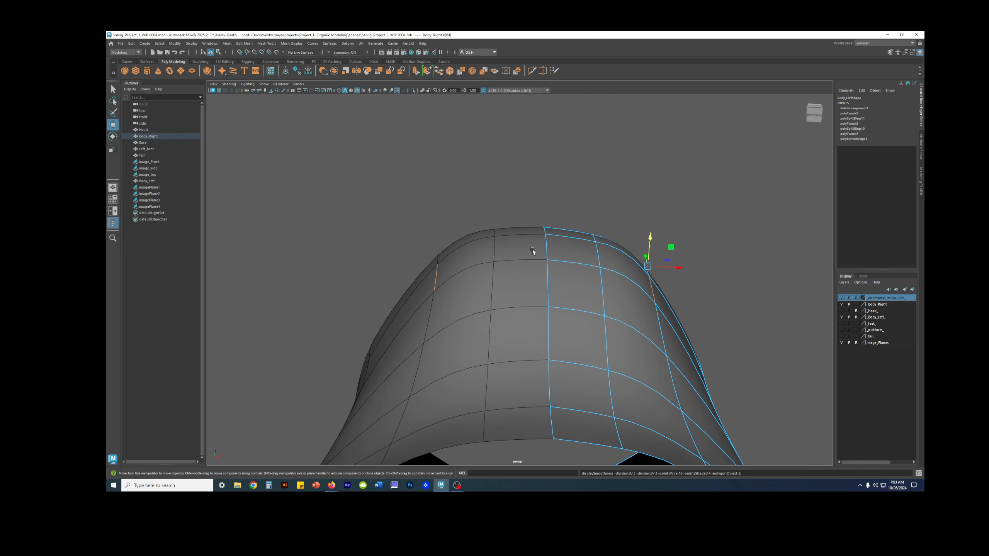
key("1")
Select the mid-torso vertex on the front-side loop and adjust its depth in the side profile
left_click_drag(533, 250, 604, 376, "alt")
middle_click_drag(562, 338, 536, 211, "alt")
left_click_drag(505, 213, 501, 226, "alt")
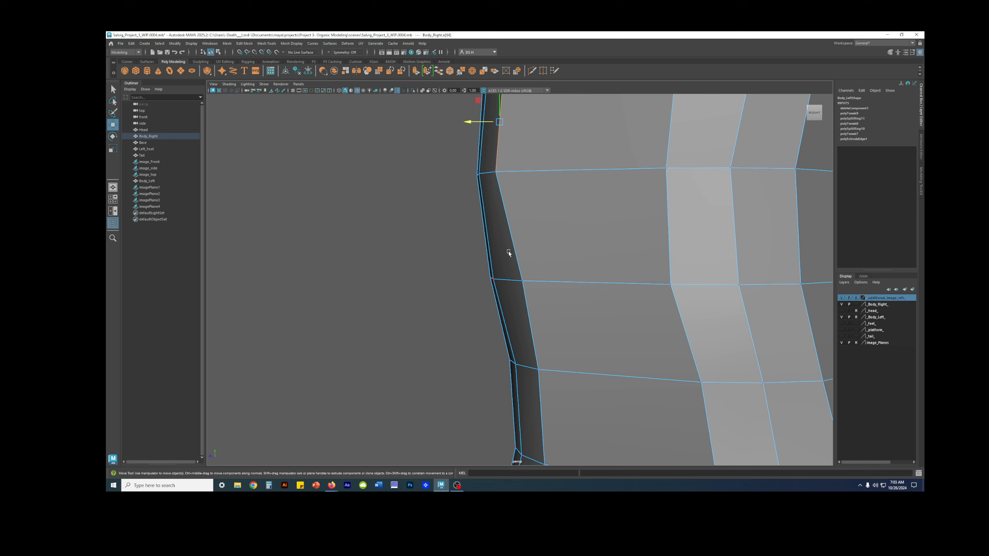
left_click(518, 284)
left_click_drag(499, 280, 590, 229)
left_click_drag(657, 250, 567, 314, "alt")
key("1")
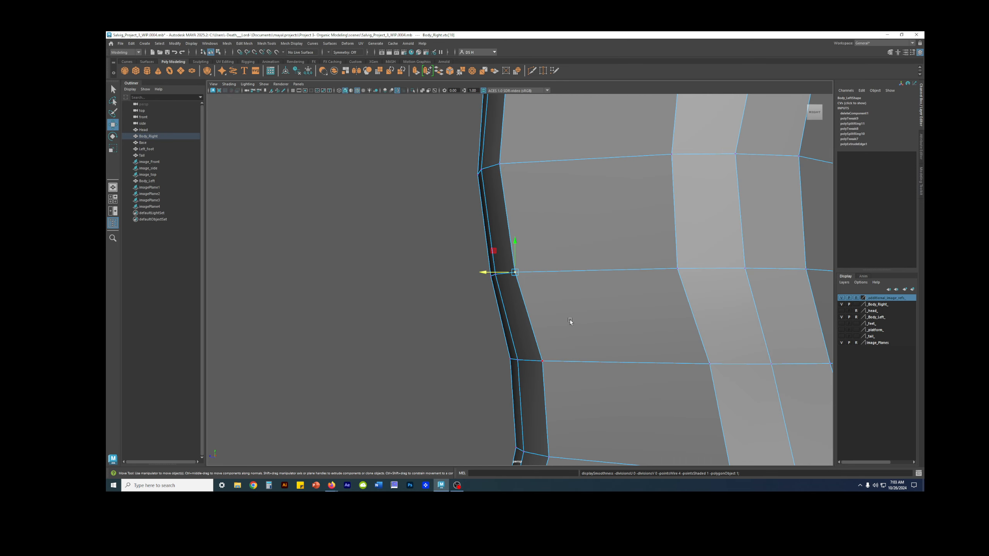
Pull the front-side loop vertex just above the bottom rim slightly forward along Z and review the body's overall shape
middle_click_drag(570, 322, 530, 168, "alt")
left_click_drag(530, 168, 499, 230, "alt")
left_click(513, 320)
left_click(532, 326)
left_click_drag(504, 325, 500, 324)
left_click_drag(536, 218, 666, 314, "alt")
right_click_drag(666, 313, 523, 258, "alt")
middle_click_drag(523, 258, 527, 311, "alt")
left_click_drag(581, 253, 584, 125, "alt")
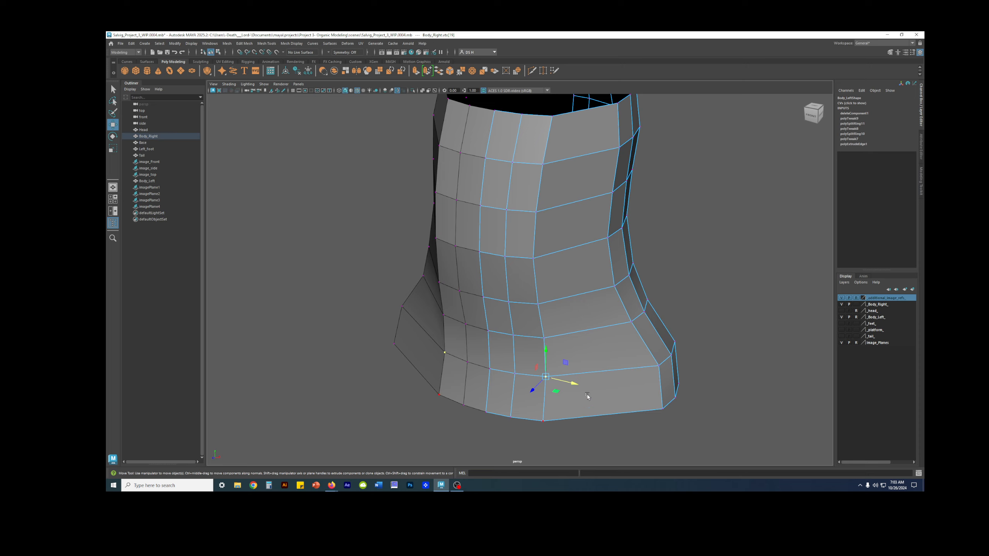
Nudge the front-side loop's vertices on the bottom rim and on the row just above it slightly inward along X
left_click_drag(560, 243, 524, 228, "alt")
right_click_drag(524, 228, 622, 328, "alt")
middle_click_drag(623, 329, 563, 210, "alt")
right_click_drag(563, 210, 552, 304, "alt")
left_click_drag(553, 304, 567, 248, "alt")
right_click_drag(567, 248, 532, 297, "alt")
left_click_drag(532, 296, 528, 342, "alt")
middle_click_drag(529, 341, 624, 322, "alt")
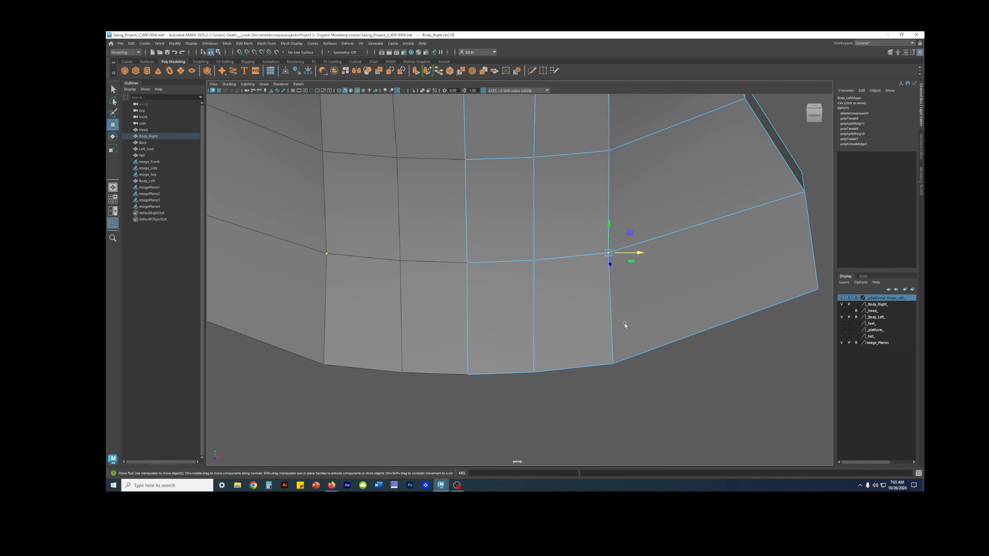
left_click_drag(624, 323, 610, 351, "alt")
left_click(607, 384)
left_click_drag(633, 384, 625, 380)
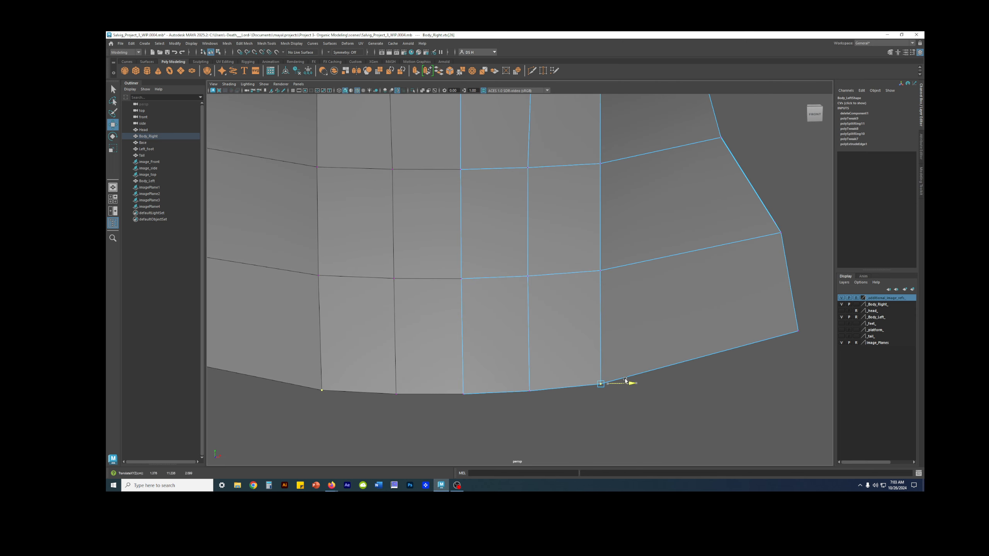
left_click(595, 268)
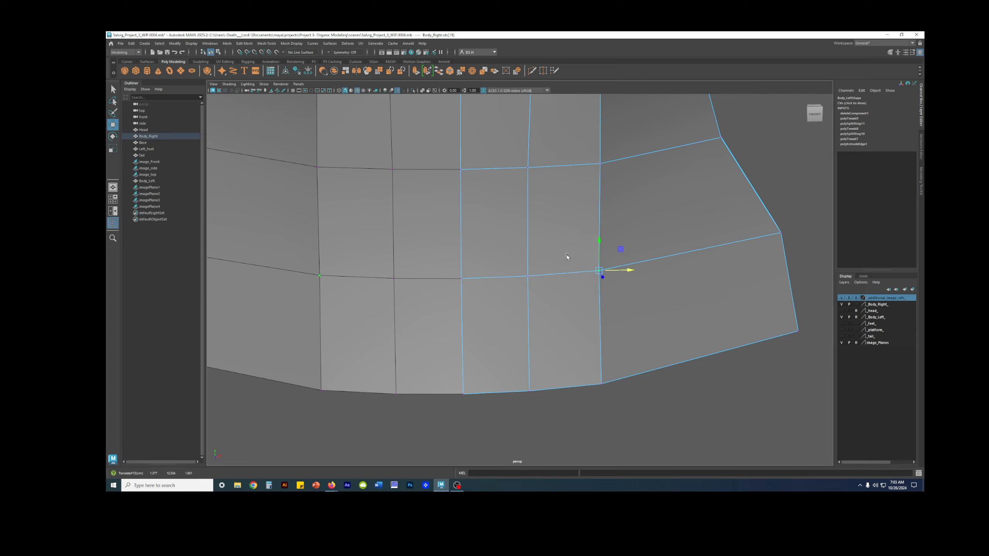
Adjust the middle side column's upper-torso vertices on the third and fourth rows along Z in the side profile
right_click_drag(566, 256, 421, 242, "alt")
left_click_drag(552, 240, 553, 298, "alt")
key("1")
right_click_drag(584, 273, 506, 269, "alt")
left_click(585, 220)
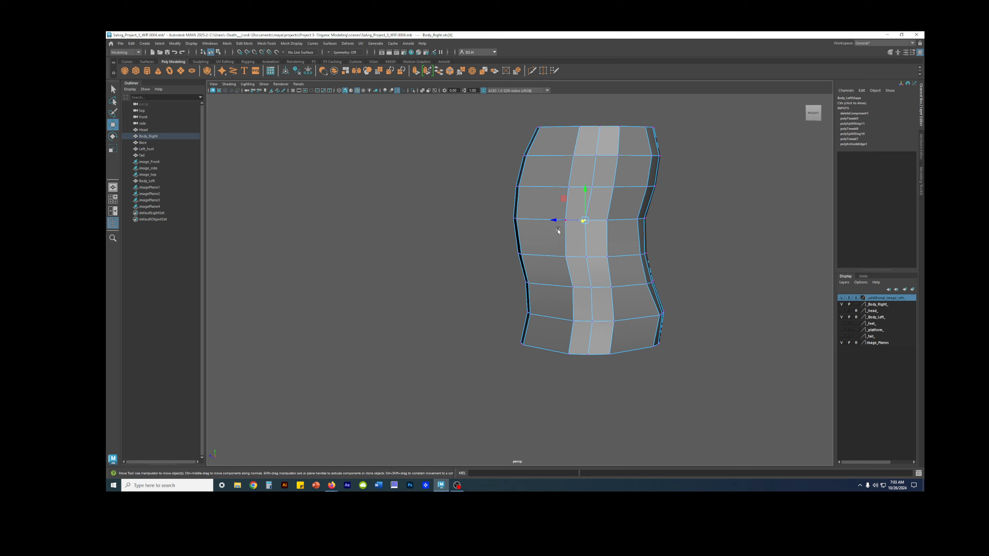
left_click(599, 190)
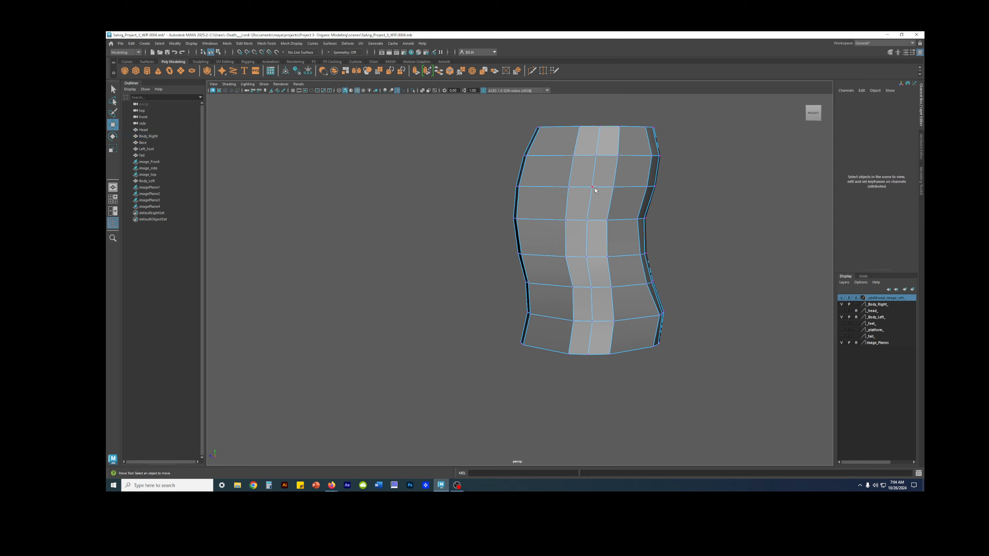
left_click(586, 187)
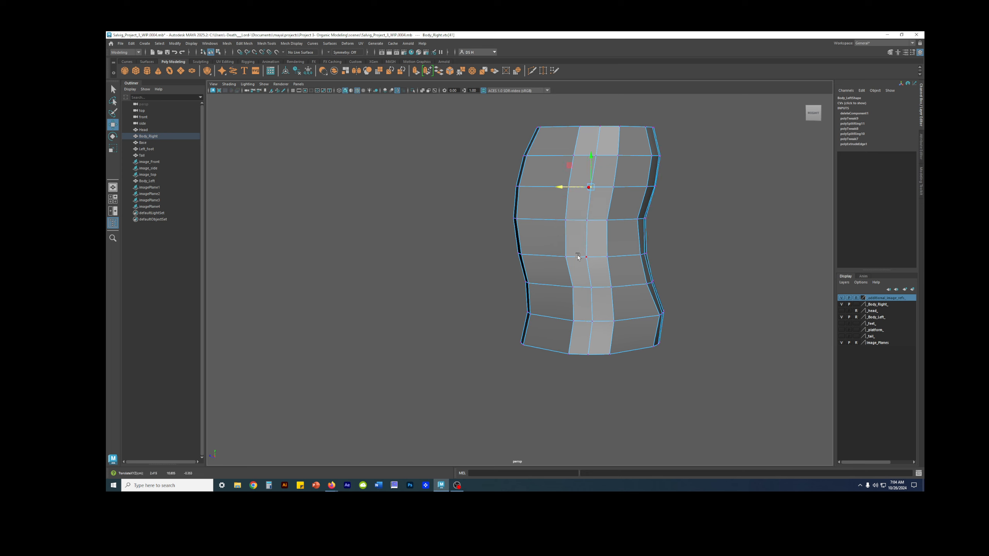
Even out the spacing of the side columns by shifting middle and rear vertices between the top and bottom rims along Z
left_click_drag(597, 262, 602, 260, "alt")
left_click(589, 216)
left_click_drag(578, 216, 576, 215)
left_click(588, 346)
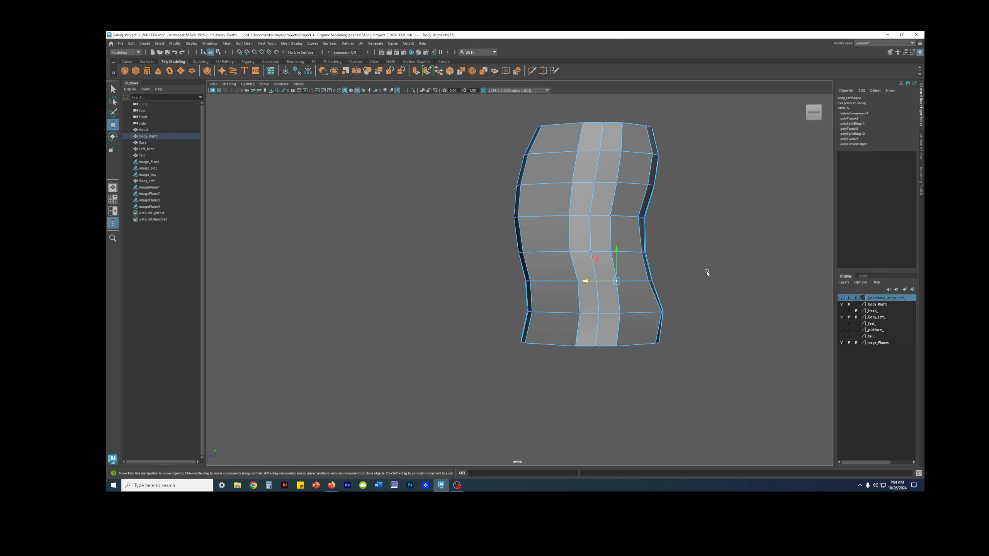
left_click(678, 268)
left_click(616, 345)
left_click(718, 325)
left_click(591, 216)
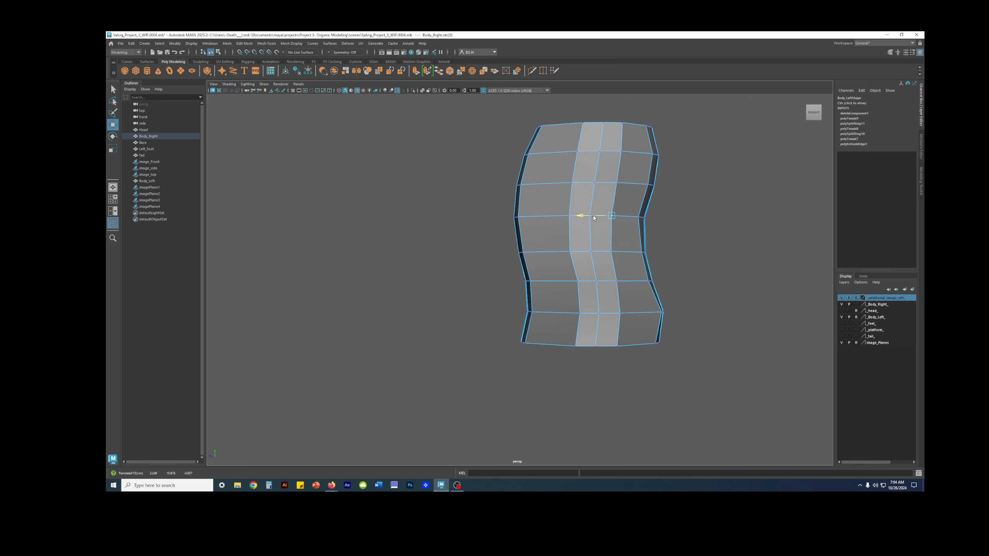
left_click(648, 111)
left_click(628, 123)
Examine the body's rim from above in smooth preview and select the short edge at the flared corner
left_click_drag(623, 129, 514, 312, "alt")
middle_click_drag(514, 312, 633, 161, "alt")
right_click_drag(633, 161, 732, 240, "alt")
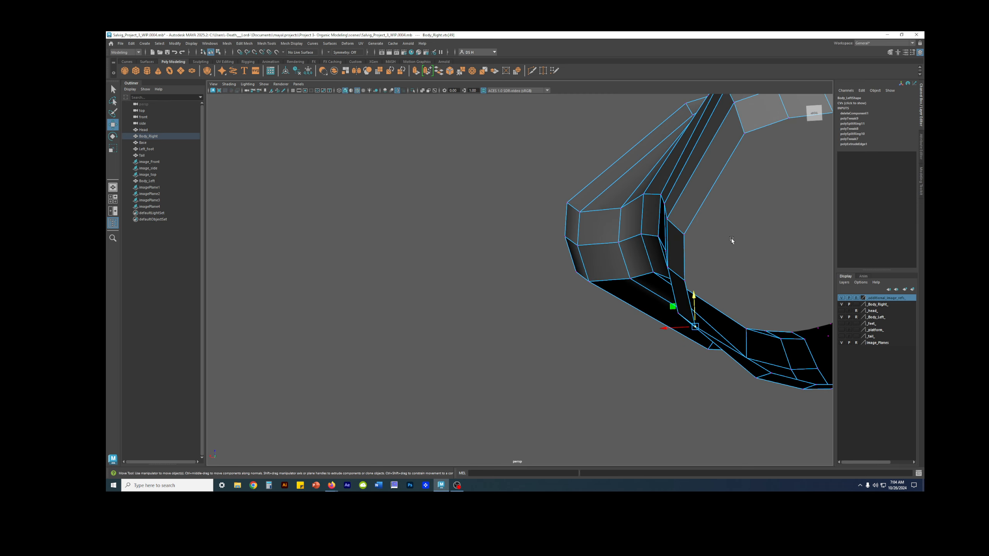
left_click_drag(686, 200, 640, 338, "alt")
key("3")
key("1")
key("F10")
left_click(506, 274)
key("3")
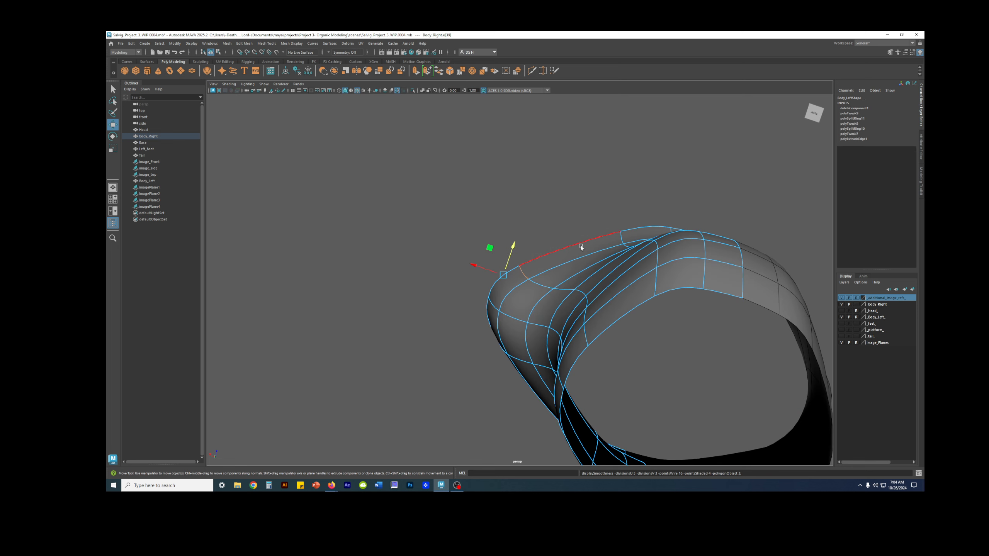
key("1")
key("3")
key("1")
Scale the selected corner edge along Z to flatten it and compare the curve in smooth preview
left_click_drag(528, 263, 494, 300, "alt")
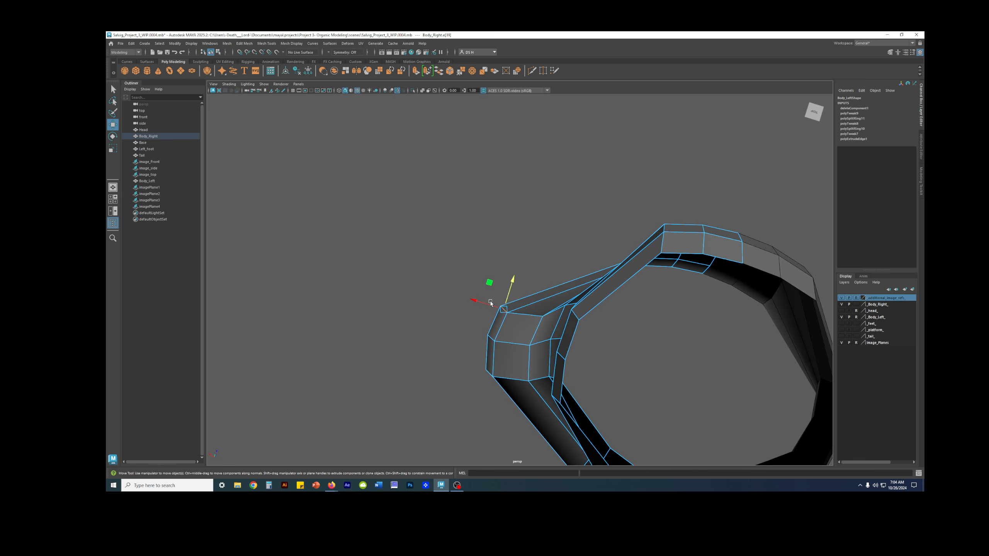
middle_click_drag(490, 304, 561, 272, "alt")
right_click_drag(561, 271, 679, 315, "alt")
key("e")
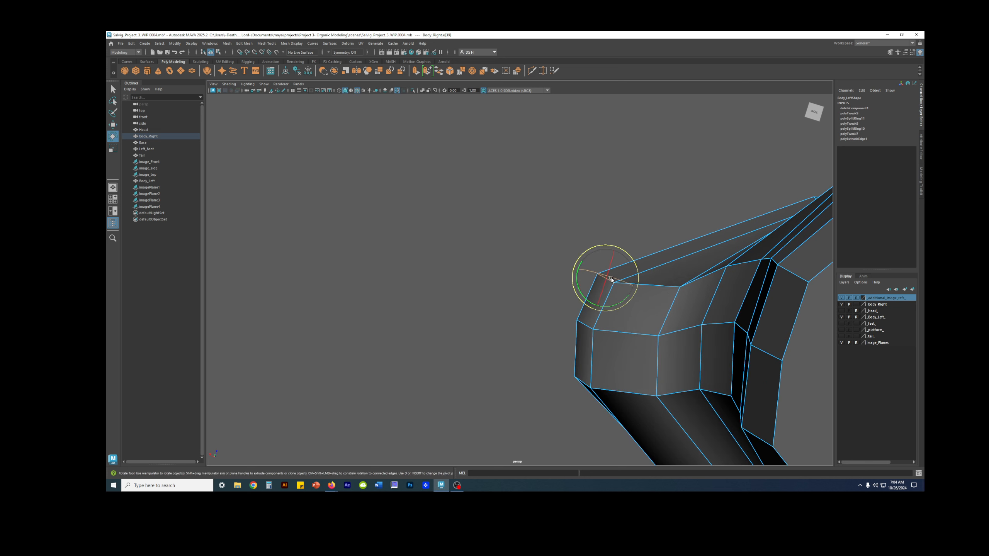
key("r")
left_click_drag(610, 259, 612, 254)
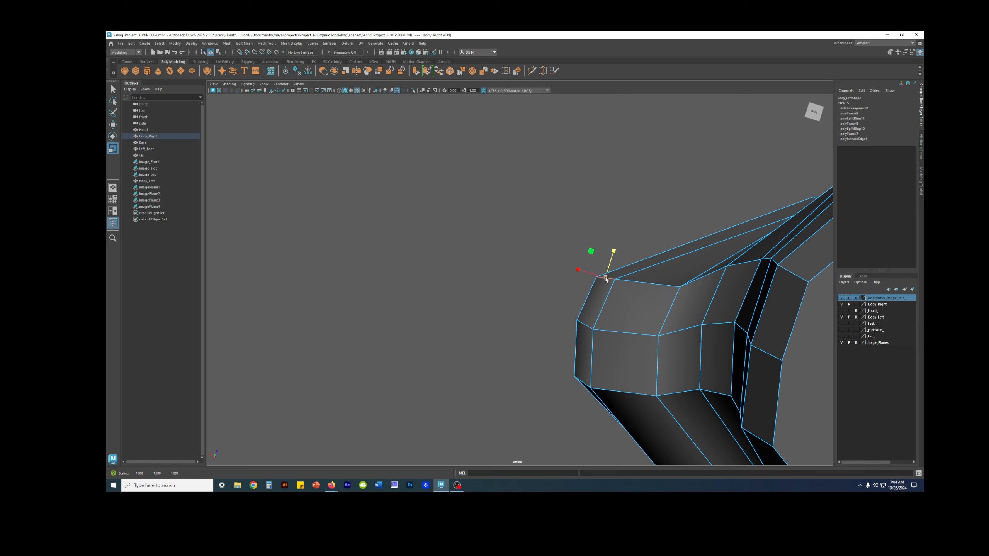
key("w")
key("3")
key("1")
Straighten the vertical side edges between the bottom rim and the row above by scaling and moving them along Z
left_click_drag(629, 260, 562, 313, "alt")
left_click(563, 343)
key("r")
left_click_drag(545, 357, 594, 359)
left_click(602, 361)
key("w")
left_click(563, 373)
left_click_drag(549, 357, 544, 359)
Scale the bottom row's middle vertical side edge along Z so that it stands upright
left_click(517, 357)
key("r")
key("w")
key("r")
left_click(563, 357)
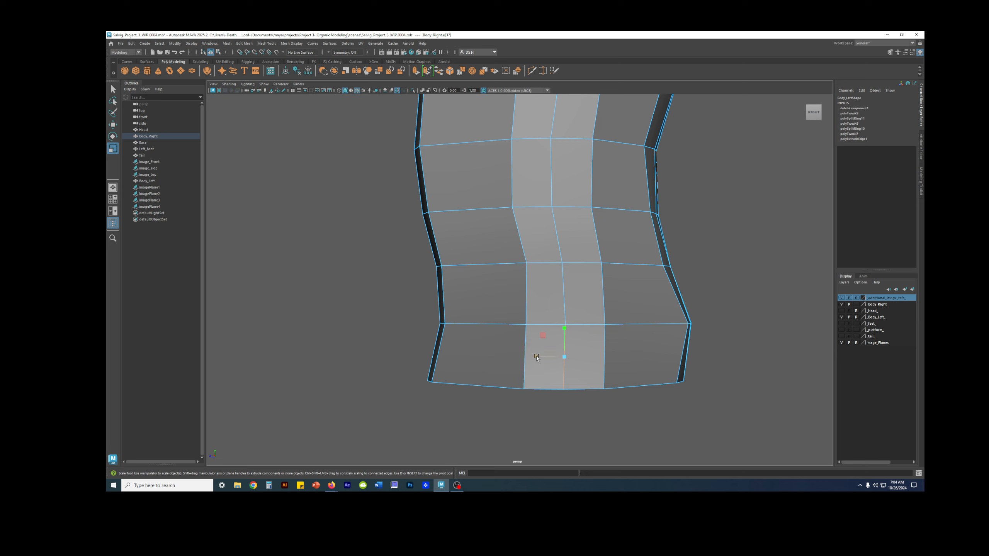
left_click_drag(536, 356, 550, 357)
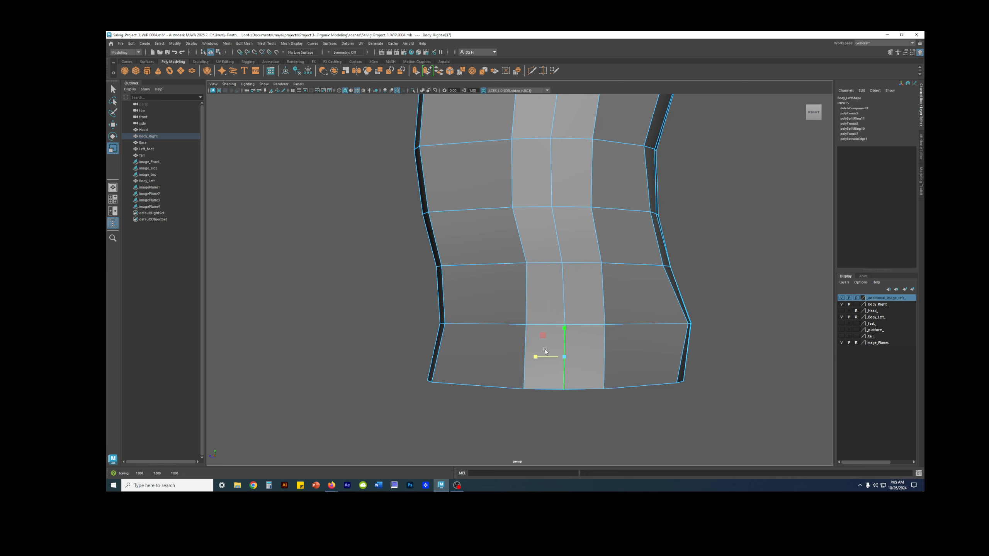
left_click(677, 445)
Switch to the orthographic side view with the reference drawing and adjust the middle column's vertex two rows above the bottom rim along Z
left_click_drag(676, 445, 712, 374, "alt")
left_click_drag(406, 318, 491, 303, "alt")
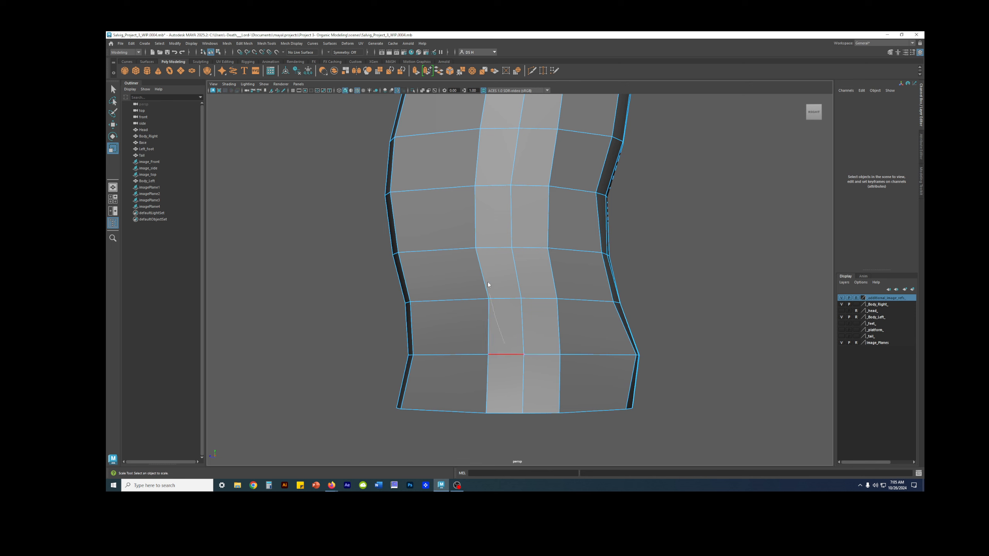
key("space")
key("space")
right_click_drag(529, 340, 591, 345, "alt")
middle_click_drag(581, 321, 528, 279, "alt")
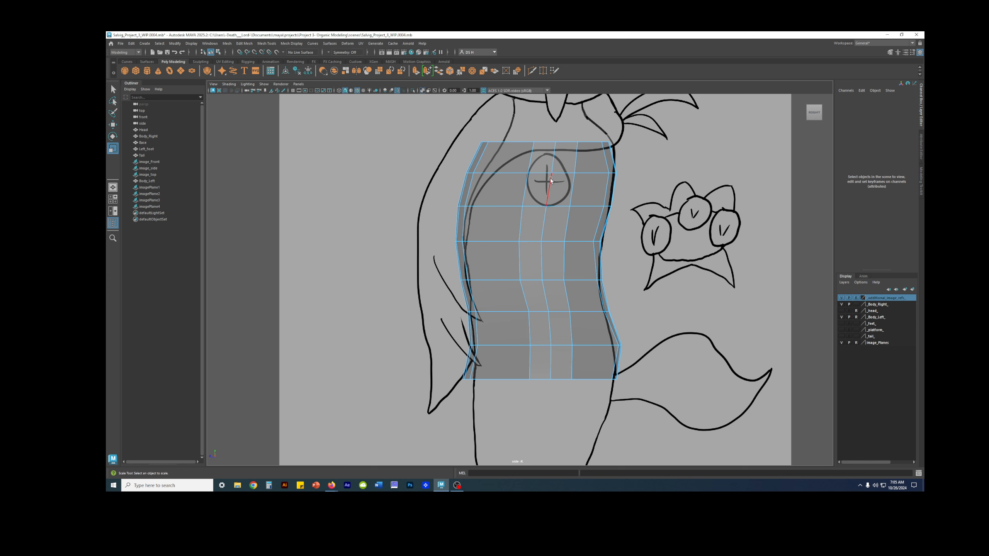
scroll(550, 176, "up", 2)
middle_click_drag(511, 177, 470, 194, "alt")
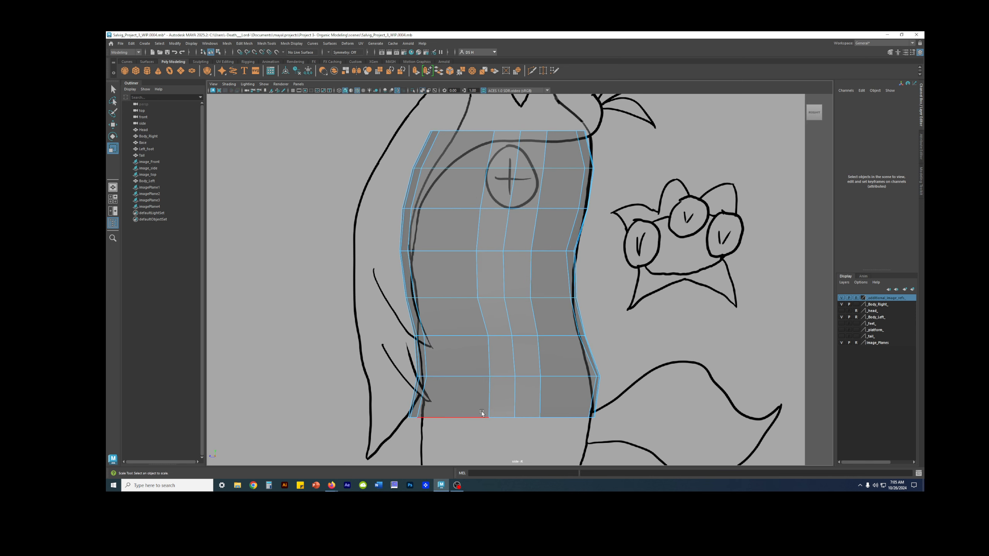
left_click(506, 344)
key("w")
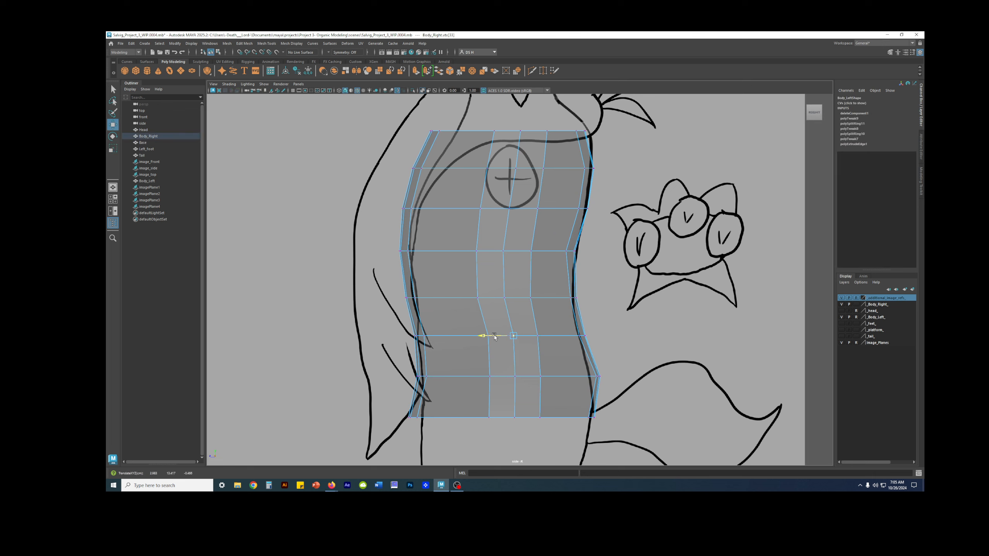
left_click(621, 428)
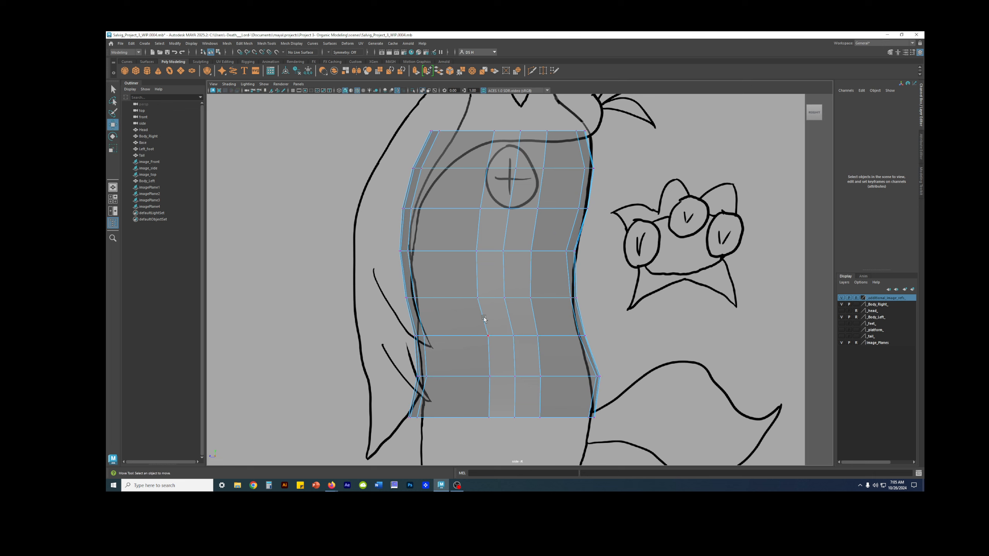
Shift the side-column vertices on the waist row and the front one a row higher along Z to smooth the curve
left_click(479, 304)
left_click(530, 298)
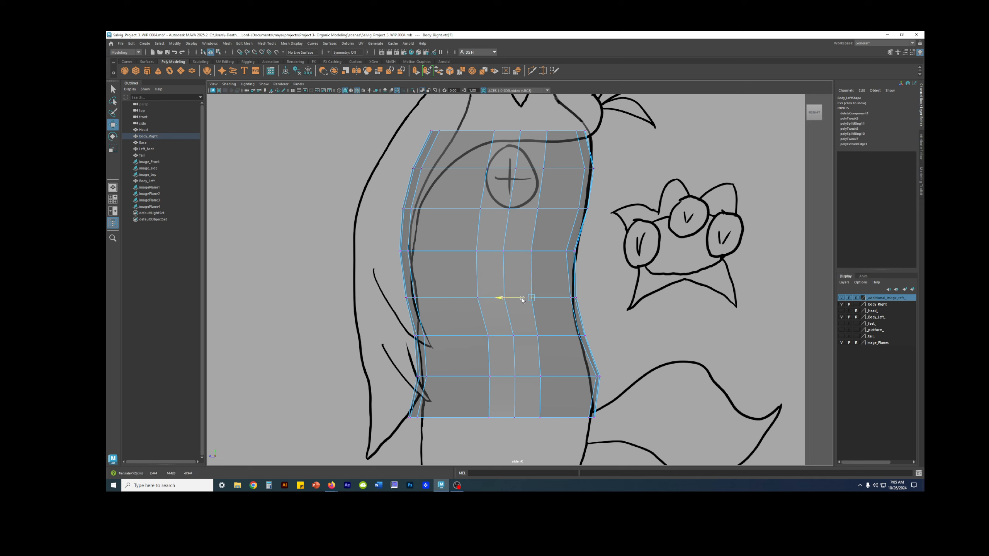
left_click(459, 298)
left_click(491, 299)
left_click(463, 250)
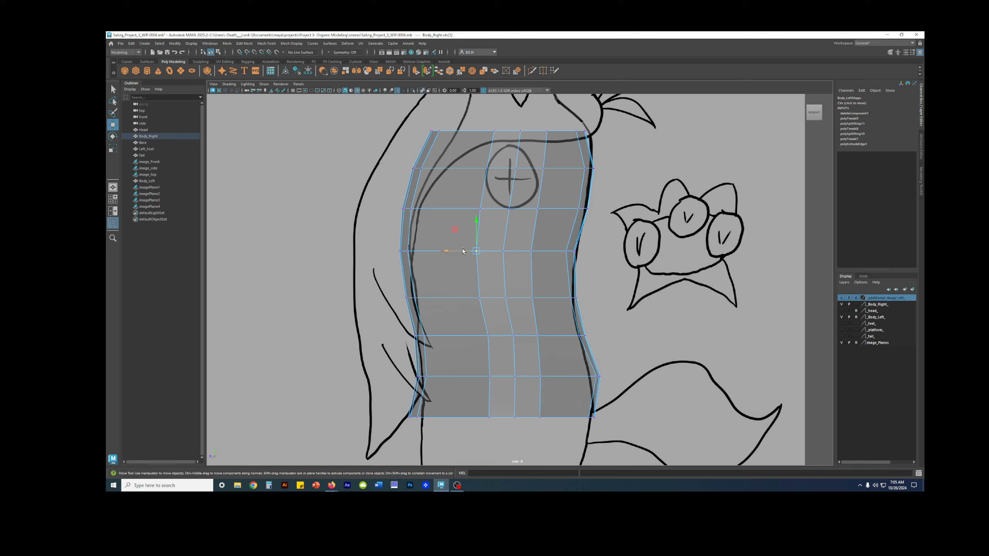
left_click_drag(464, 250, 460, 251)
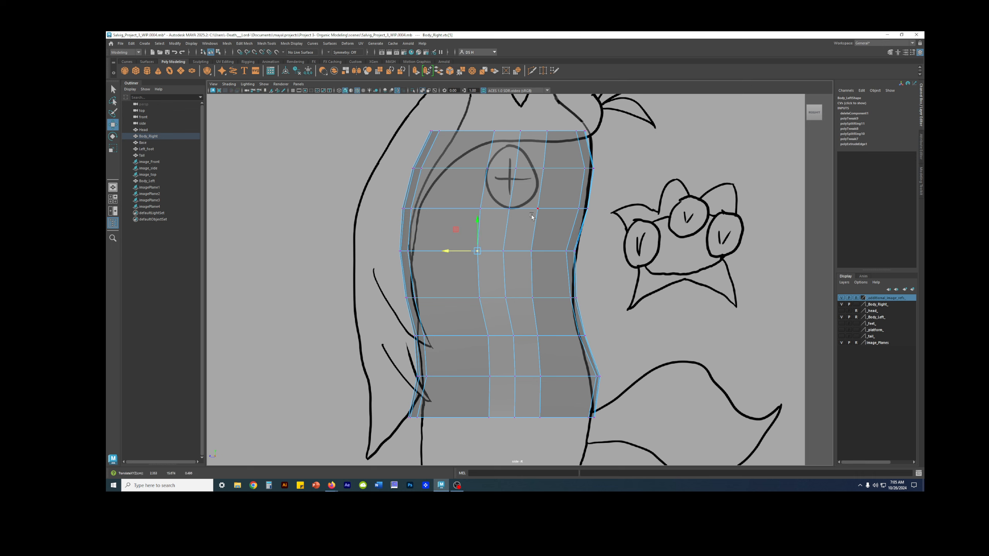
Adjust the upper-torso side-column vertices near the drawn arm circle along Z
left_click(463, 208)
left_click(520, 168)
left_click_drag(503, 168, 502, 168)
left_click(503, 210)
left_click_drag(501, 211, 491, 207)
Select the middle vertical side edge loop and compare its run with the arm circle in the reference drawing
key("F10")
double_click(523, 140)
key("q")
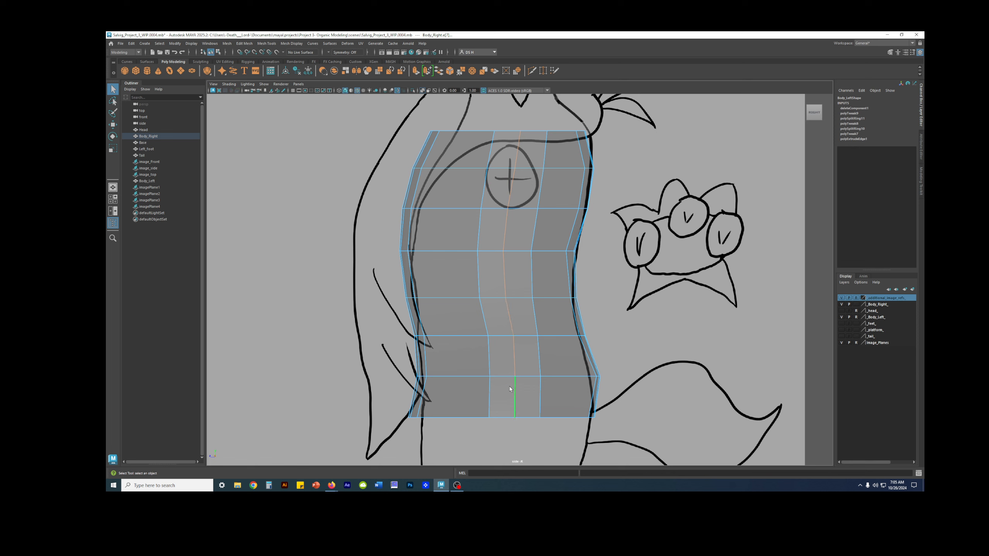
scroll(510, 155, "up", 8)
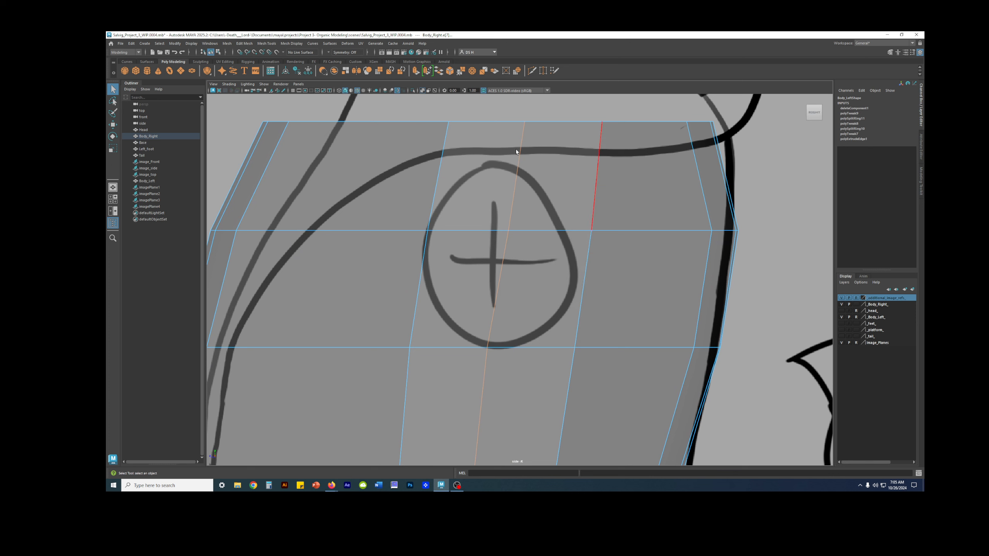
scroll(524, 167, "down", 8)
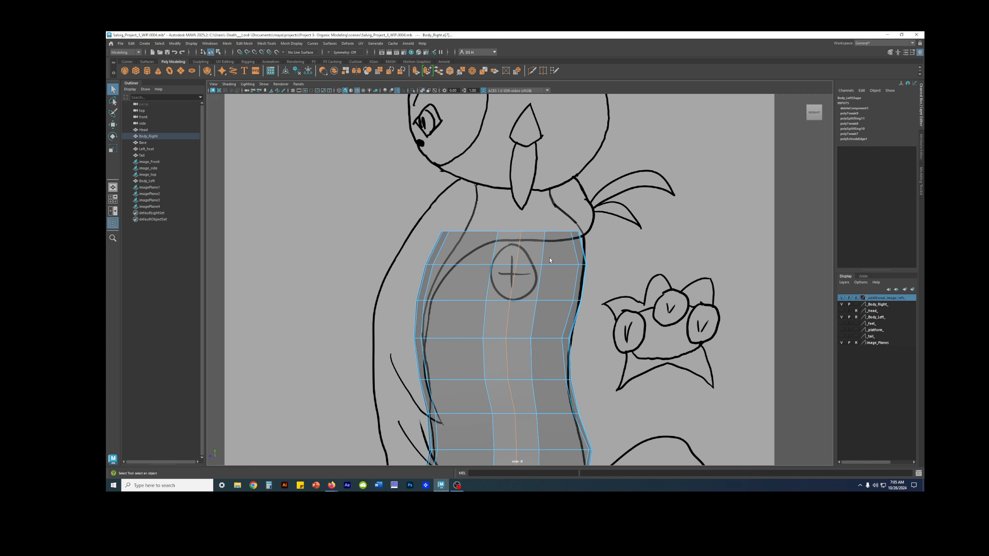
Fine-tune the front and rear side-column vertices on the two rows crossing the arm circle along Z
scroll(550, 250, "up", 5)
key("F9")
left_click(553, 322)
key("w")
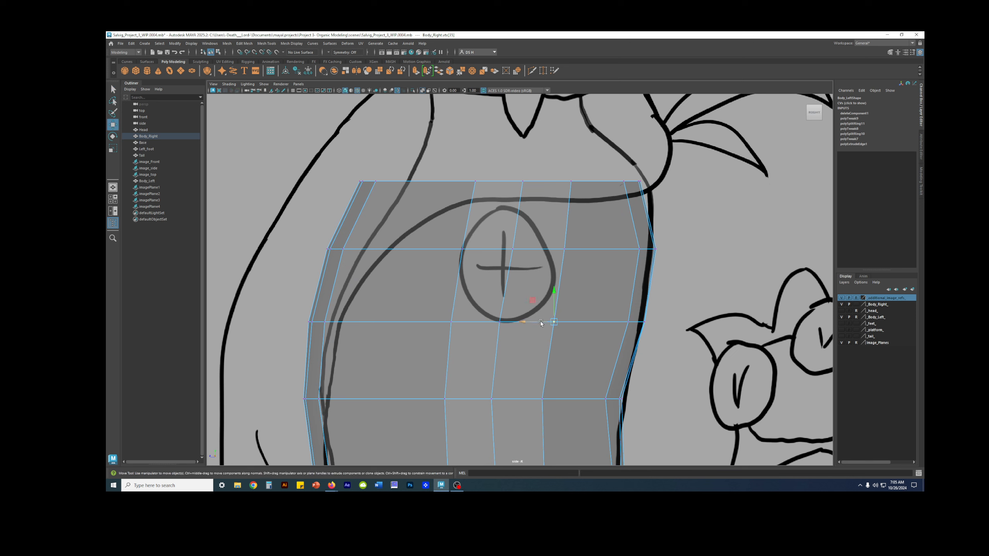
left_click(461, 249)
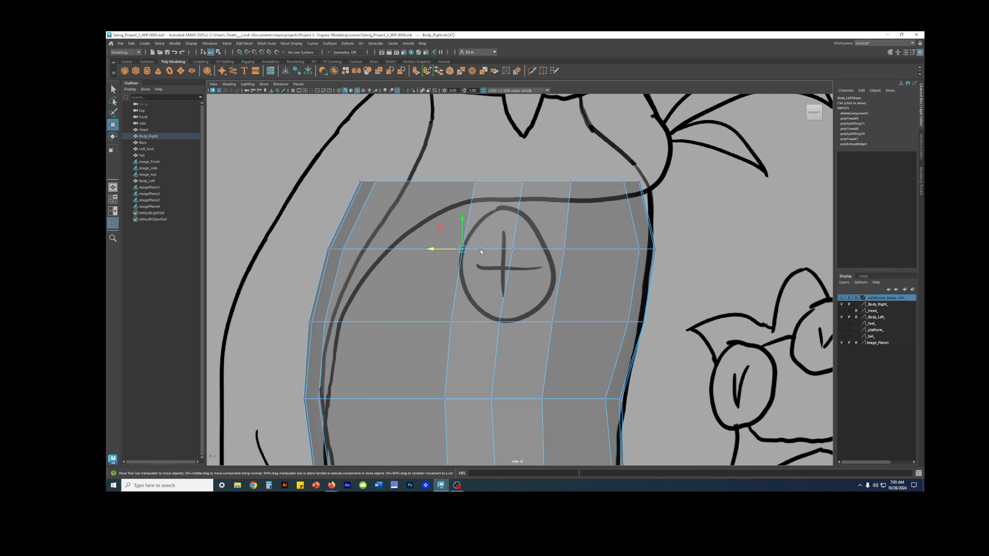
left_click(515, 250)
left_click_drag(491, 250, 543, 249)
left_click(562, 249)
left_click(454, 253)
Shift the rear side column's vertical edge above the bottom row and its bottom-rim vertex slightly along Z
scroll(574, 329, "down", 3)
middle_click_drag(514, 300, 518, 180, "alt")
right_click_drag(565, 321, 518, 308, "alt")
middle_click_drag(518, 309, 505, 246, "alt")
right_click_drag(536, 295, 536, 294)
left_click(534, 321)
left_click_drag(514, 320, 515, 321)
right_click_drag(537, 345, 510, 343)
left_click(534, 397)
left_click_drag(519, 397, 522, 397)
Shift the front side column's vertical edge above the bottom row and its bottom-rim vertex slightly along Z
right_click_drag(459, 316, 459, 314)
left_click(470, 321)
left_click_drag(453, 320, 452, 320)
right_click_drag(454, 382, 435, 381)
left_click(469, 396)
left_click_drag(456, 398, 452, 396)
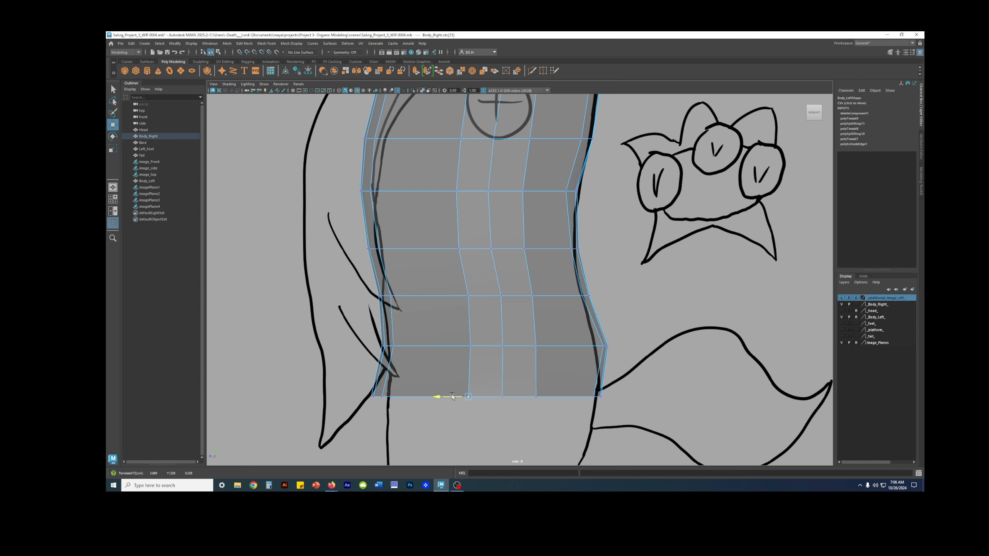
Move the front side column's mid-torso edge along Z and adjust the rear column at the same height
middle_click_drag(464, 222, 468, 269, "alt")
right_click_drag(469, 270, 468, 257)
left_click(463, 267)
left_click_drag(433, 266, 432, 266)
middle_click_drag(532, 219, 540, 311, "alt")
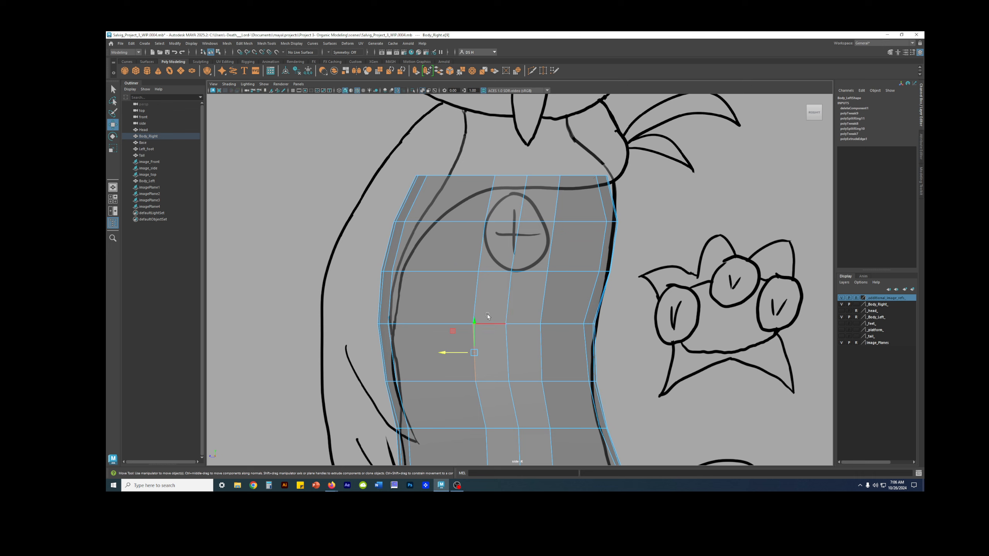
left_click(532, 321)
left_click(533, 382)
left_click_drag(526, 382, 529, 382)
Refine the front side column's vertices beside and just below the arm circle along Z
mouse_move(547, 299)
middle_mouse_down("alt")
mouse_move(549, 182)
mouse_move(521, 290)
middle_mouse_up("alt")
left_click_drag(487, 231, 477, 230)
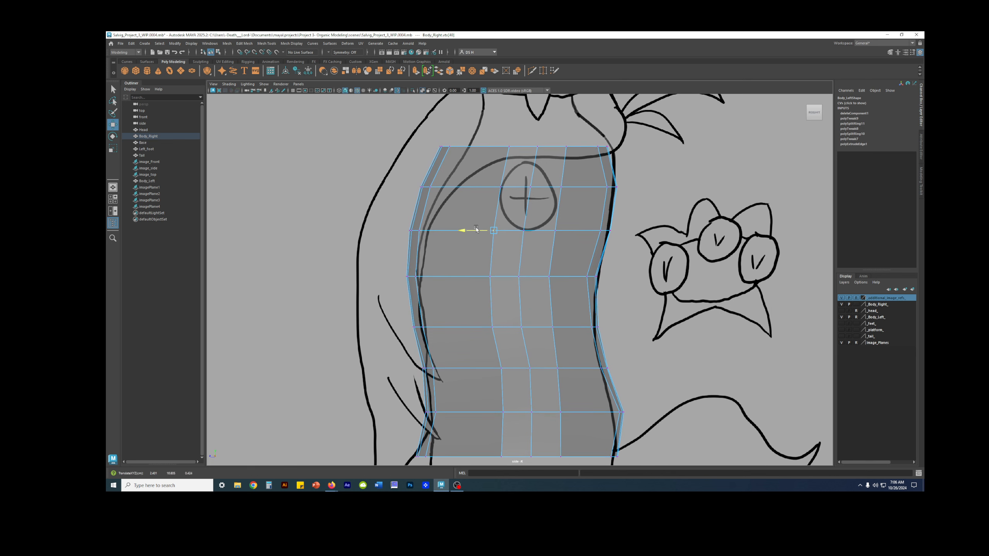
left_click(501, 187)
left_click(493, 231)
Return to the perspective view and inspect the reshaped body from several angles in smooth preview
key("space")
key("space")
left_click_drag(604, 158, 575, 223, "alt")
scroll(575, 223, "down", 3)
left_click_drag(484, 227, 460, 211, "alt")
key("3")
key("1")
left_click_drag(532, 165, 610, 185, "alt")
Return the right body half to object mode and delete its construction history
left_click(636, 193)
scroll(611, 185, "down", 3)
middle_click_drag(589, 158, 583, 183, "alt")
left_click_drag(582, 184, 530, 224, "alt")
right_click_drag(530, 223, 660, 221)
mouse_move(650, 223)
left_mouse_down("alt")
mouse_move(602, 188)
mouse_move(565, 222)
mouse_move(556, 215)
mouse_move(585, 205)
mouse_move(646, 221)
left_mouse_up("alt")
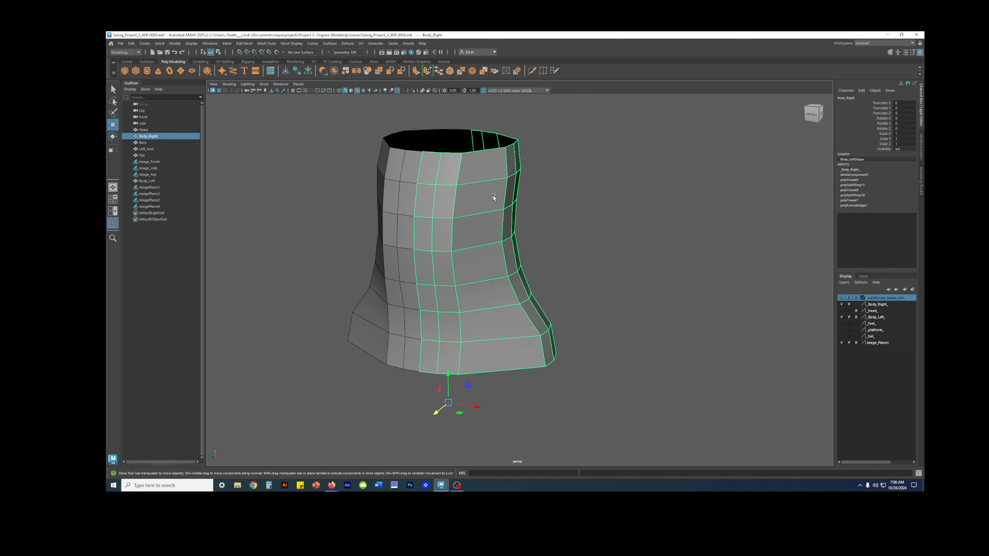
middle_click_drag(510, 243, 593, 208, "alt")
right_click_drag(564, 178, 624, 171, "alt")
middle_click_drag(562, 155, 572, 220, "alt")
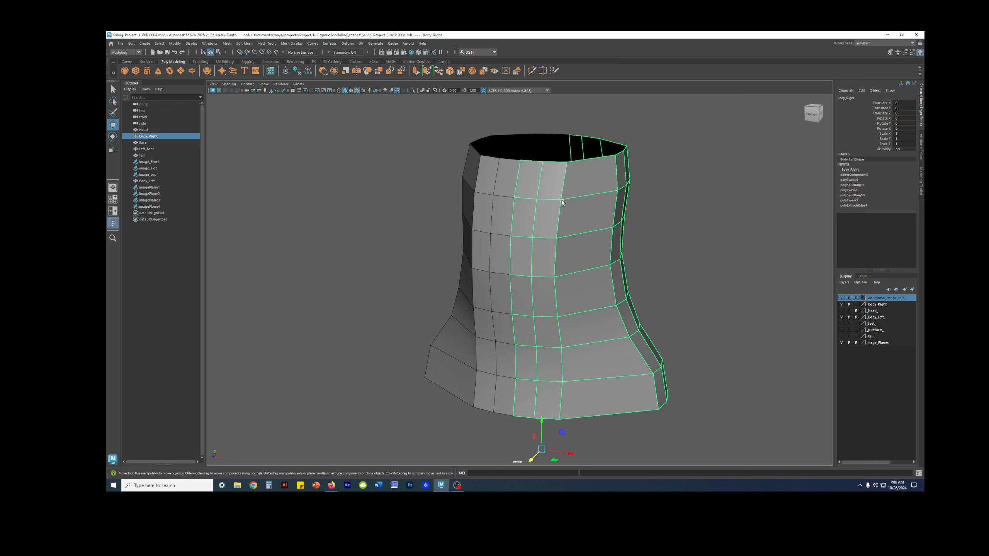
left_click(297, 74)
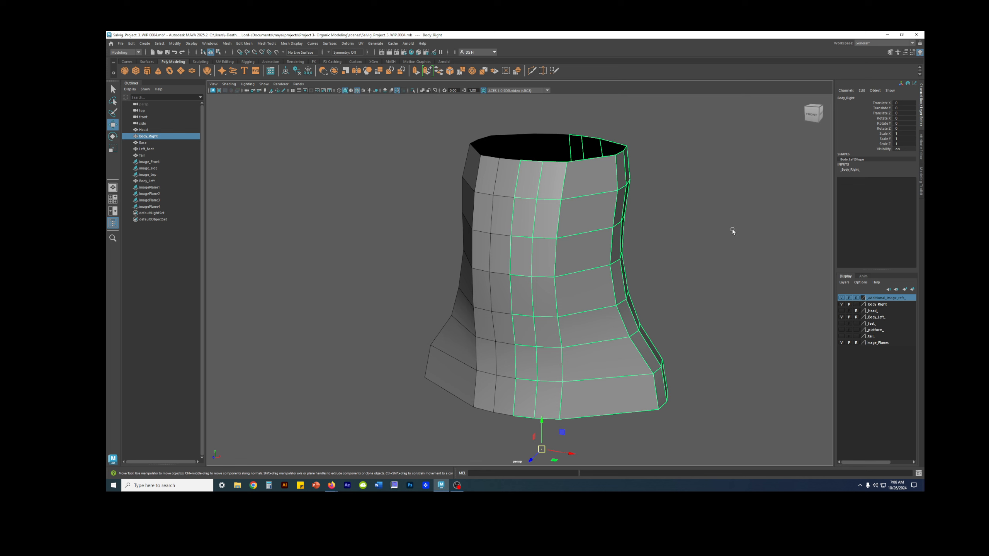
left_click_drag(666, 225, 521, 200, "alt")
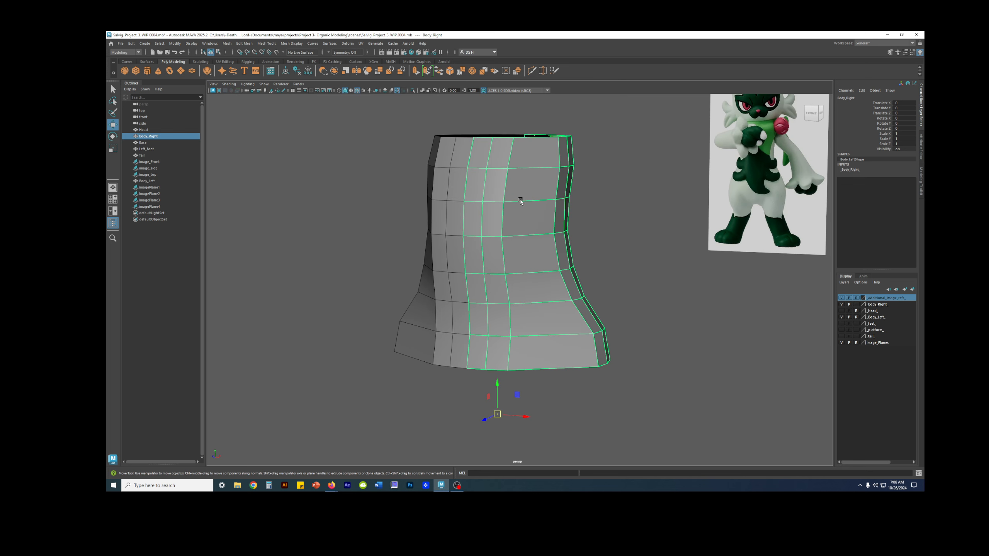
Insert a vertical edge loop through the middle of the wide front column on the right body half
right_click(602, 156, "shift")
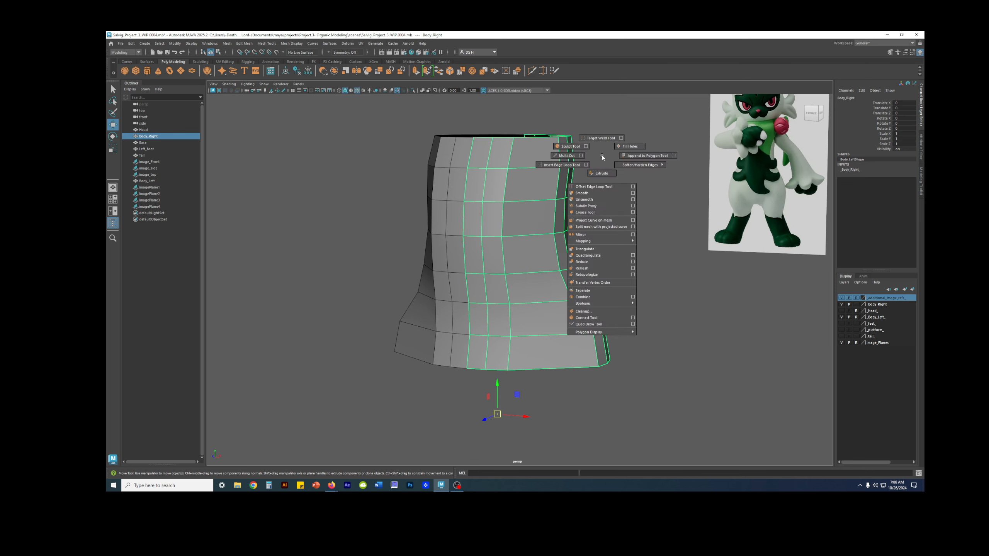
left_click(560, 166)
left_click_drag(550, 174, 511, 204, "alt")
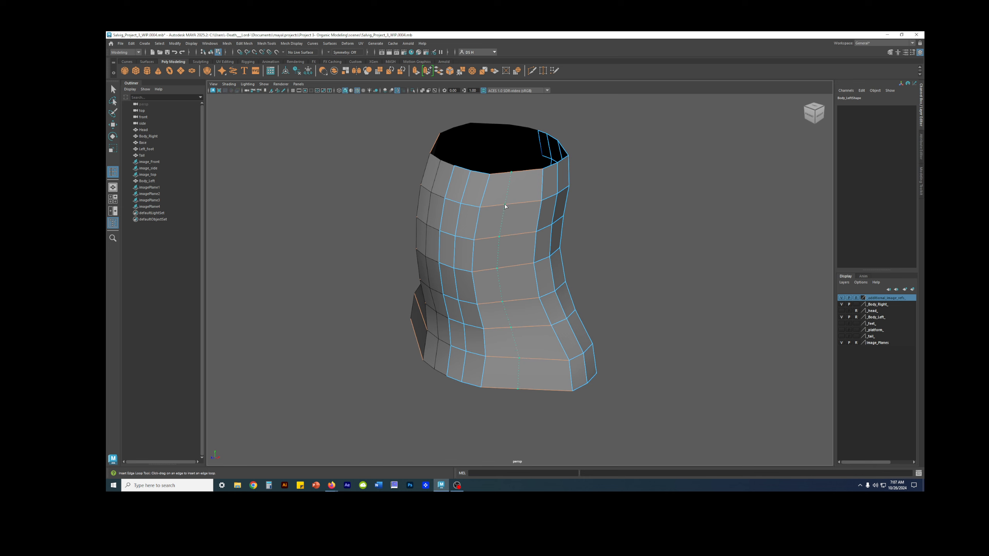
left_click(505, 206)
left_click_drag(505, 206, 532, 175, "alt")
key("w")
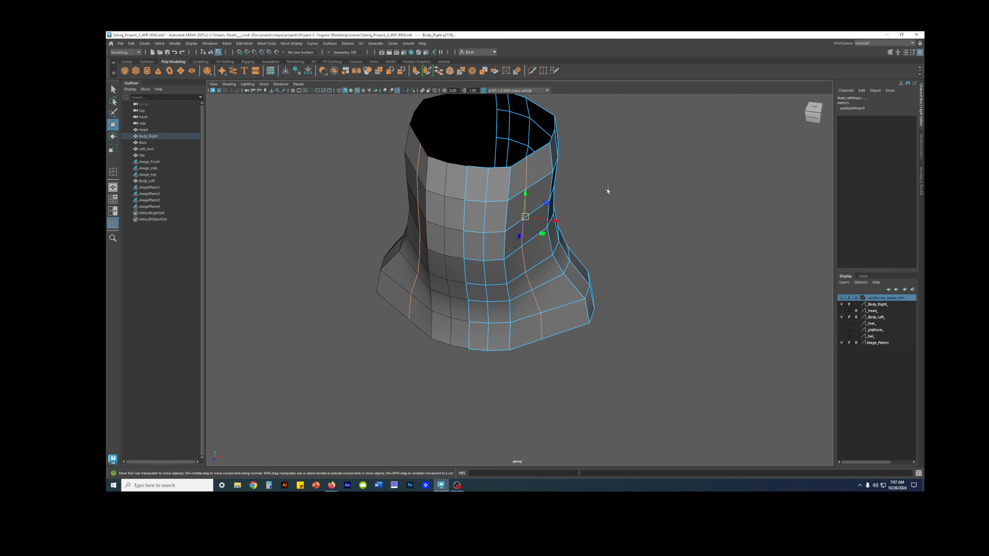
Select the new front edge loop and examine how it curves around the body from several angles
left_click_drag(639, 197, 499, 265, "alt")
left_click(700, 230)
left_click(525, 242)
middle_click_drag(498, 265, 532, 211, "alt")
right_click_drag(532, 211, 596, 293, "alt")
double_click(547, 275, "shift")
left_click_drag(566, 250, 615, 157, "alt")
middle_click_drag(616, 156, 574, 231, "alt")
Move the new loop's vertices at the lower torso and just above the hip inward along X
key("q")
left_click_drag(574, 233, 574, 265, "alt")
key("w")
left_click(518, 308, "shift")
right_click_drag(578, 283, 547, 281)
left_click(569, 265)
left_click_drag(579, 262, 576, 262)
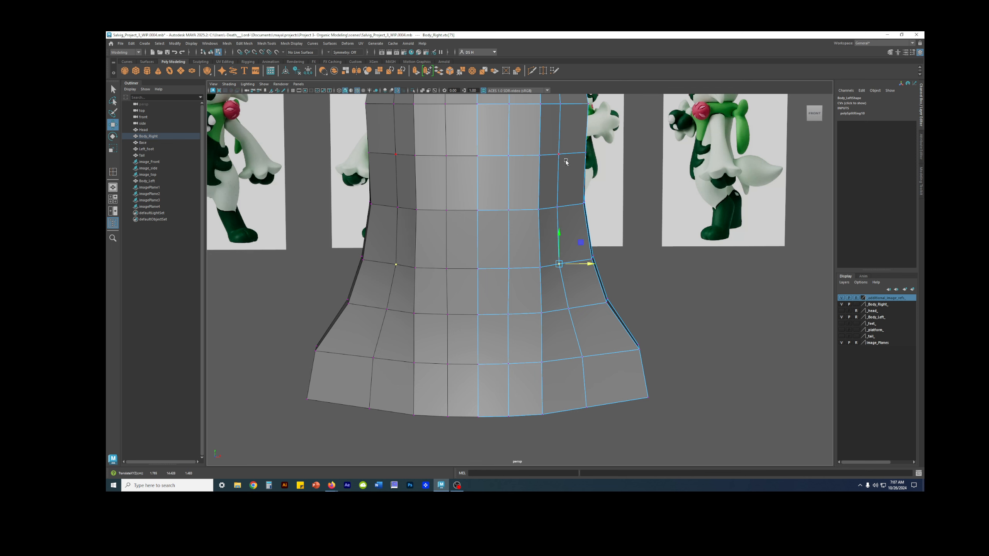
scroll(566, 155, "down", 3)
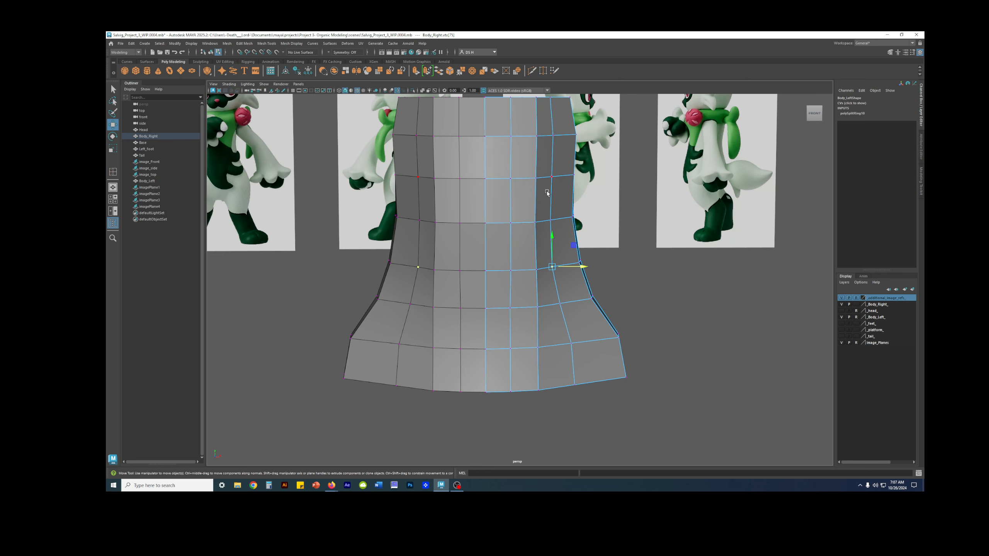
left_click(560, 304)
left_click_drag(579, 300, 571, 298)
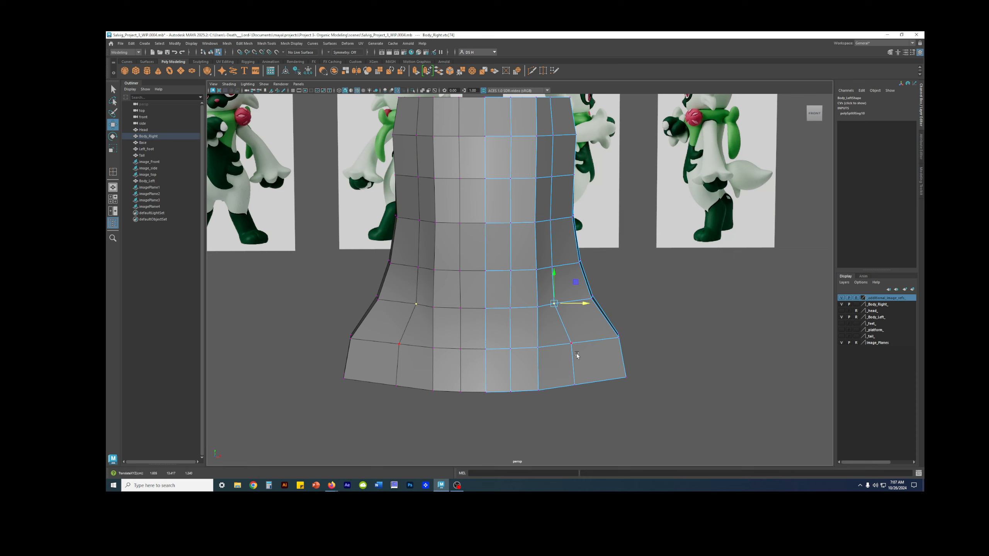
Move the new loop's lowest edge at the bottom of the hip inward along X
key("F10")
left_click(573, 364)
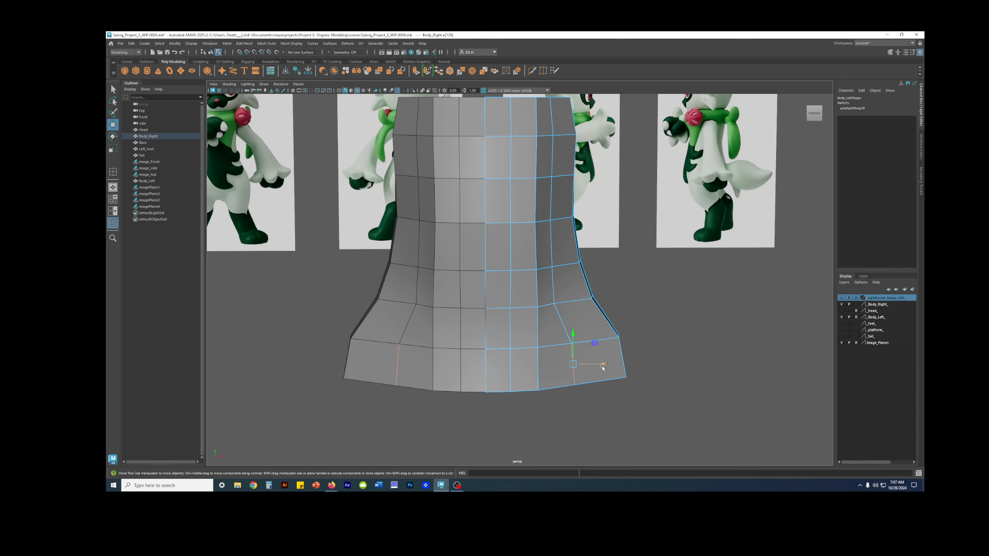
key("r")
left_click(602, 365)
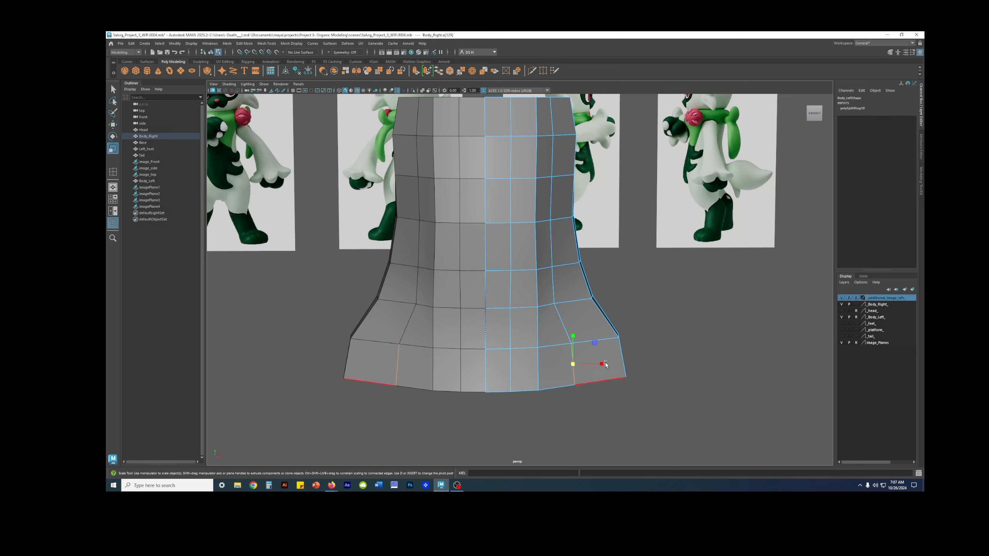
key("w")
left_click_drag(590, 363, 590, 242)
left_click_drag(573, 376, 563, 336, "alt")
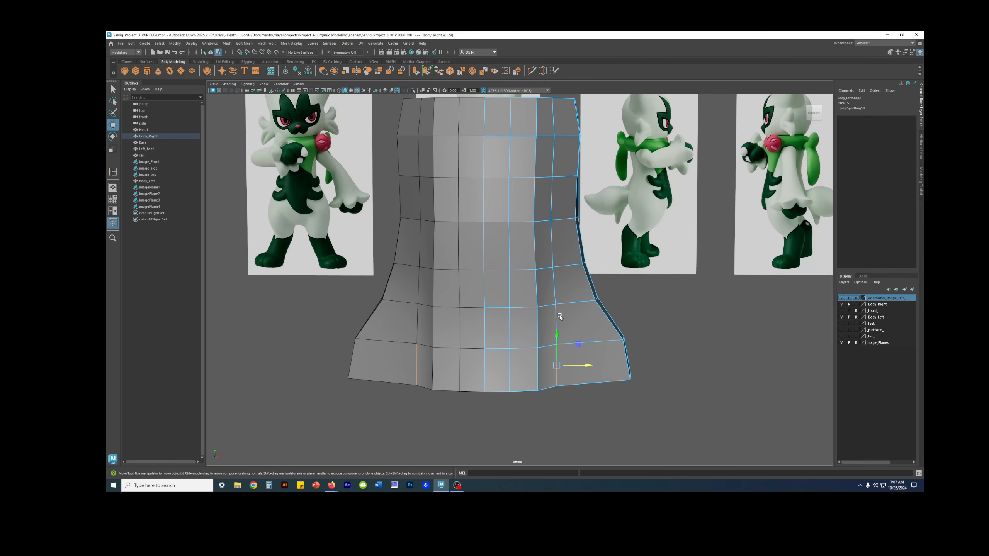
Shift the new loop's upper torso and neck-opening vertices along X to straighten the column
left_click_drag(574, 234, 566, 170, "alt")
key("F9")
left_click(557, 168)
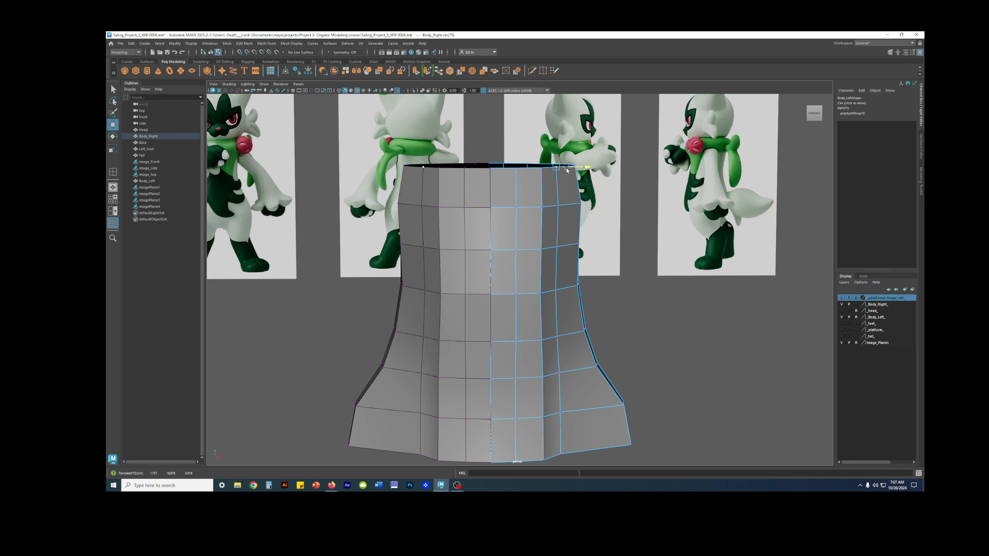
middle_click_drag(558, 275, 565, 240, "alt")
left_click_drag(565, 241, 564, 247, "alt")
left_click(555, 273)
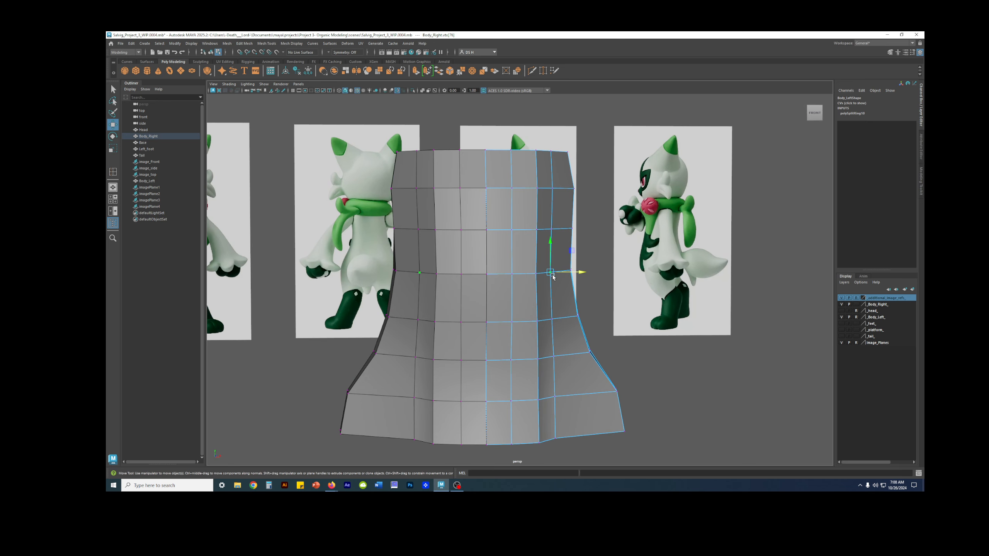
left_click(554, 190)
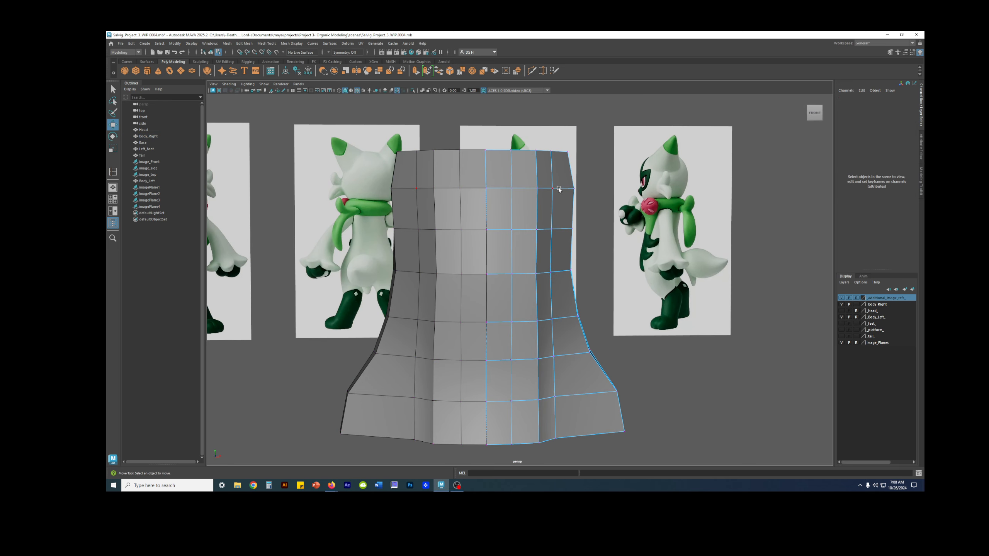
left_click(569, 190)
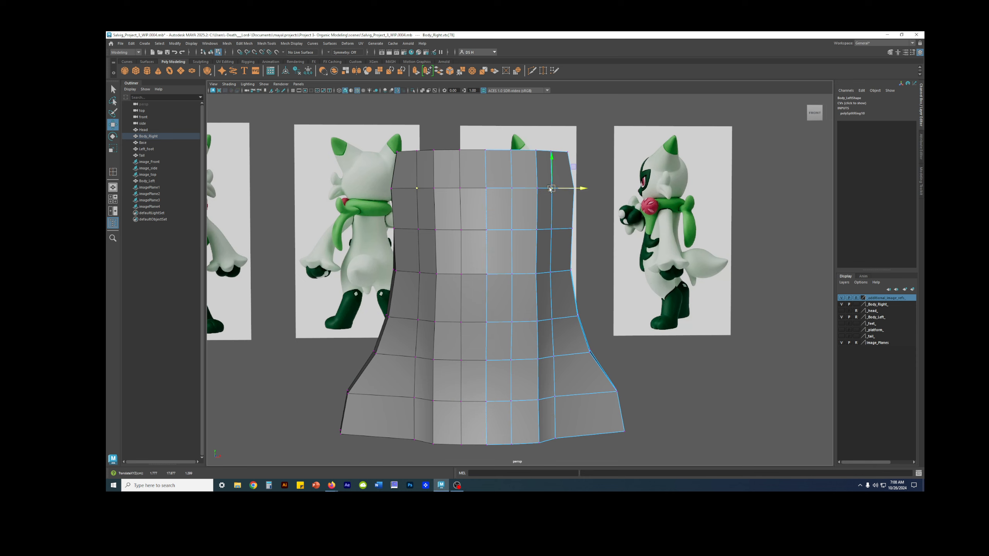
left_click(549, 150)
Adjust the new loop's chest and mid-torso vertices along Z to round the front profile
left_click_drag(586, 403, 580, 266, "alt")
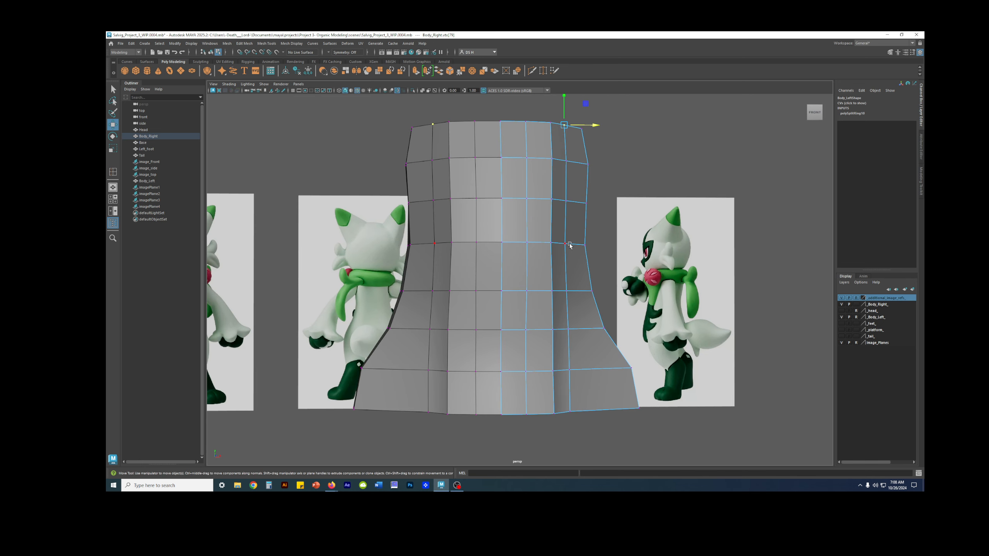
left_click_drag(584, 245, 532, 145, "alt")
key("q")
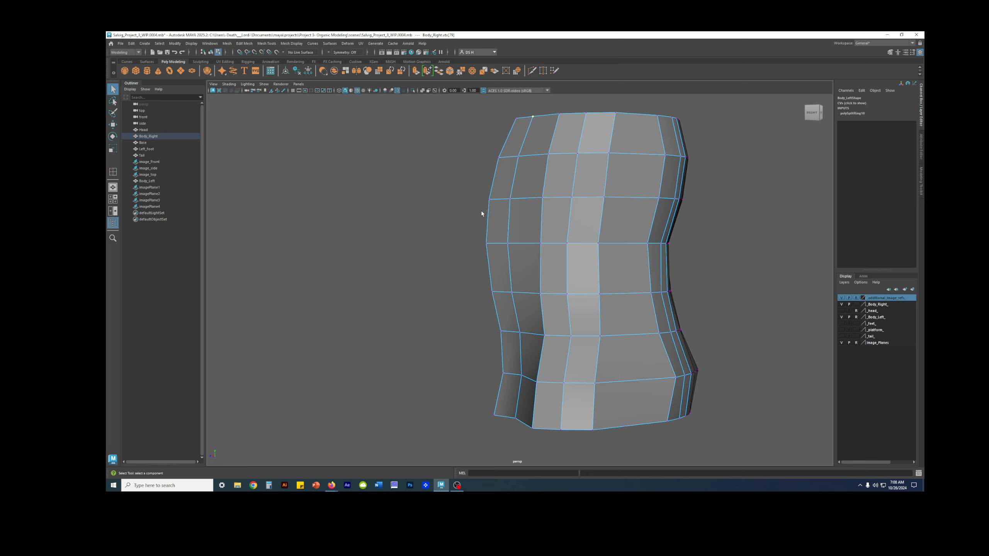
left_click(510, 199)
key("w")
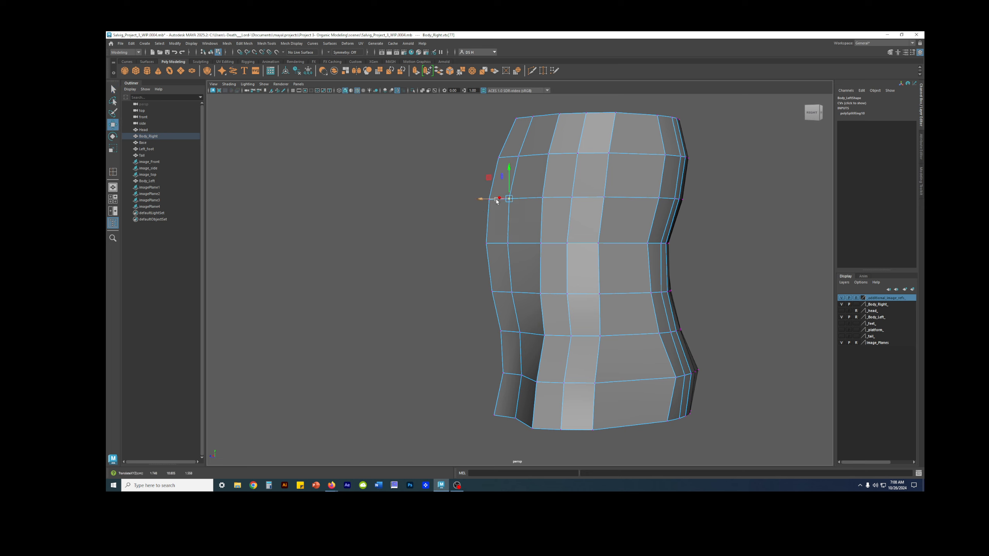
left_click_drag(488, 199, 482, 198)
left_click(505, 242)
left_click(511, 292)
left_click_drag(506, 274, 508, 269, "alt")
Adjust the new loop's hip and bottom-rim vertices along Z to even out the lower front profile
key("q")
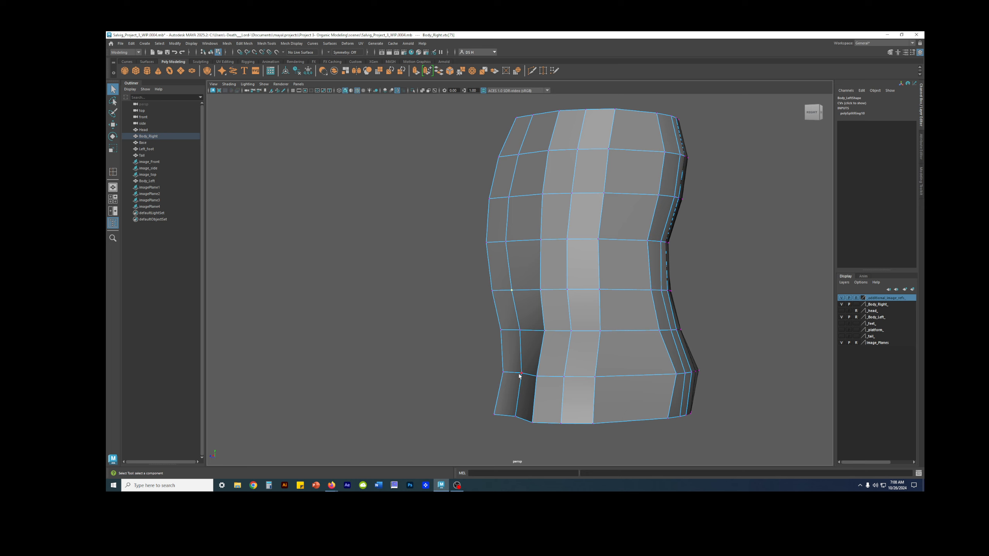
key("w")
left_click(507, 421)
left_click(492, 415)
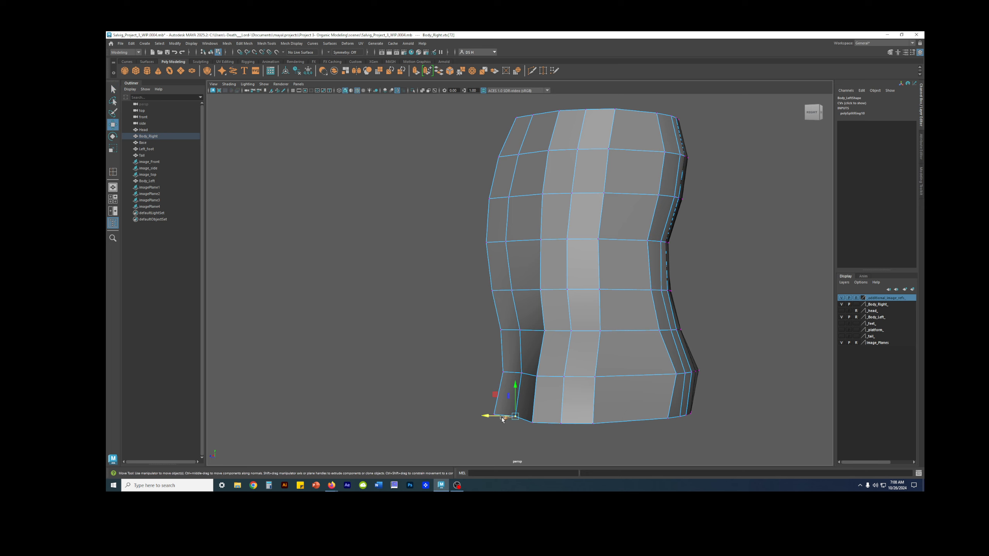
left_click(520, 330)
left_click_drag(494, 330, 494, 330)
mouse_move(539, 222)
left_mouse_down("alt")
mouse_move(601, 258)
mouse_move(591, 230)
mouse_move(545, 228)
left_mouse_up("alt")
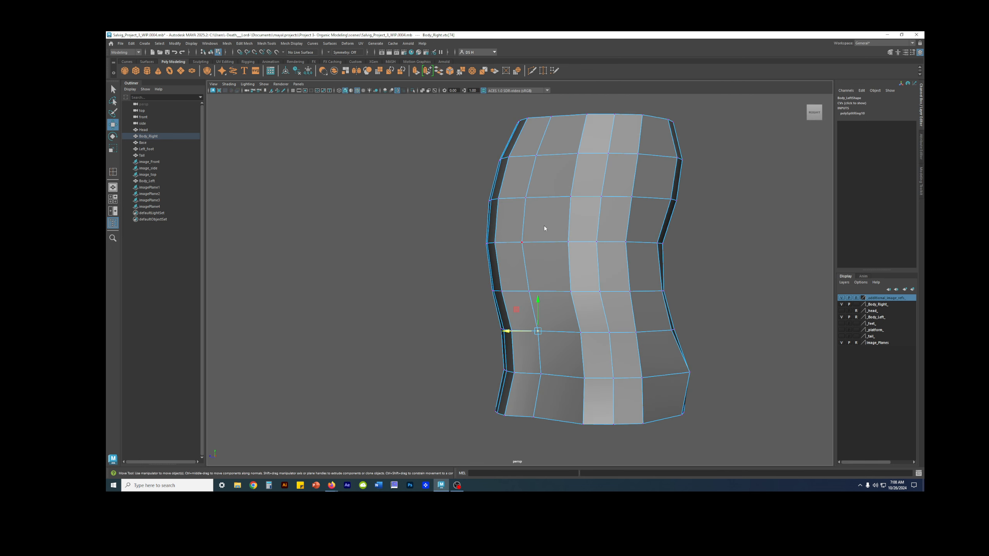
Select the whole new front edge loop, move it along Z, and check the curve in smooth preview
right_click_drag(544, 226, 544, 199)
left_click(544, 134)
double_click(539, 396, "shift")
left_click_drag(537, 292, 500, 260, "alt")
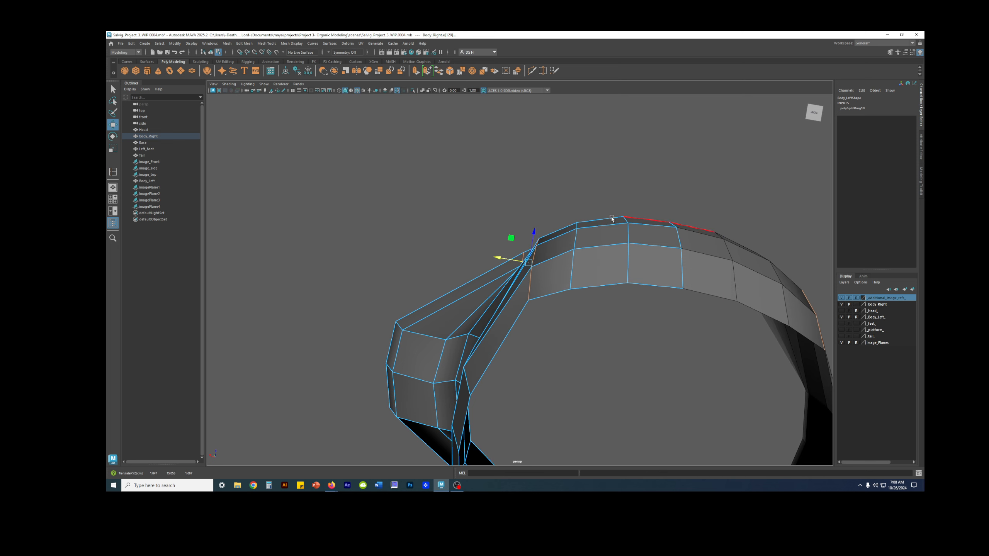
key("3")
key("1")
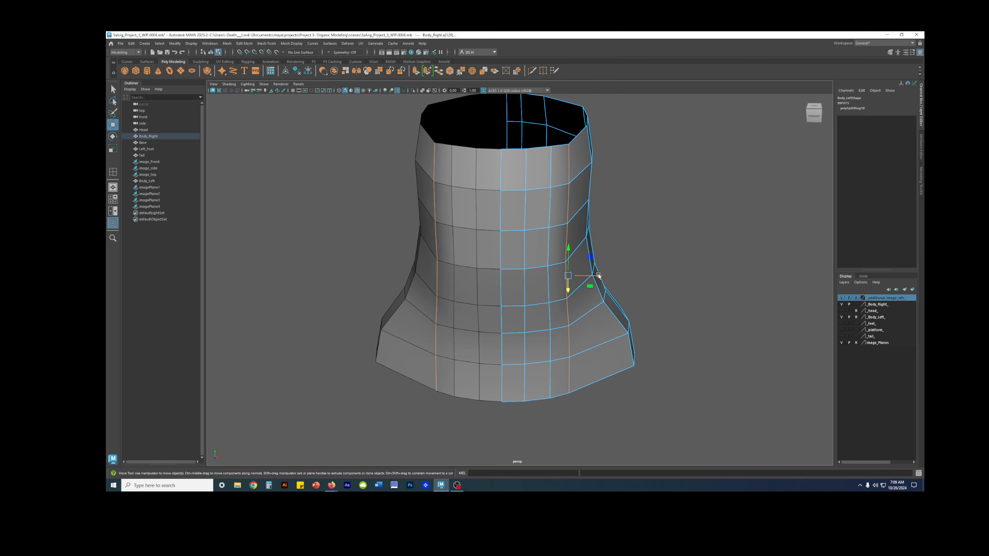
Fine-tune the new front edge loop along X and Z, checking the rounding in smooth preview
left_click_drag(593, 276, 549, 270)
key("3")
key("1")
middle_click_drag(479, 237, 485, 269, "alt")
left_click_drag(480, 304, 483, 305)
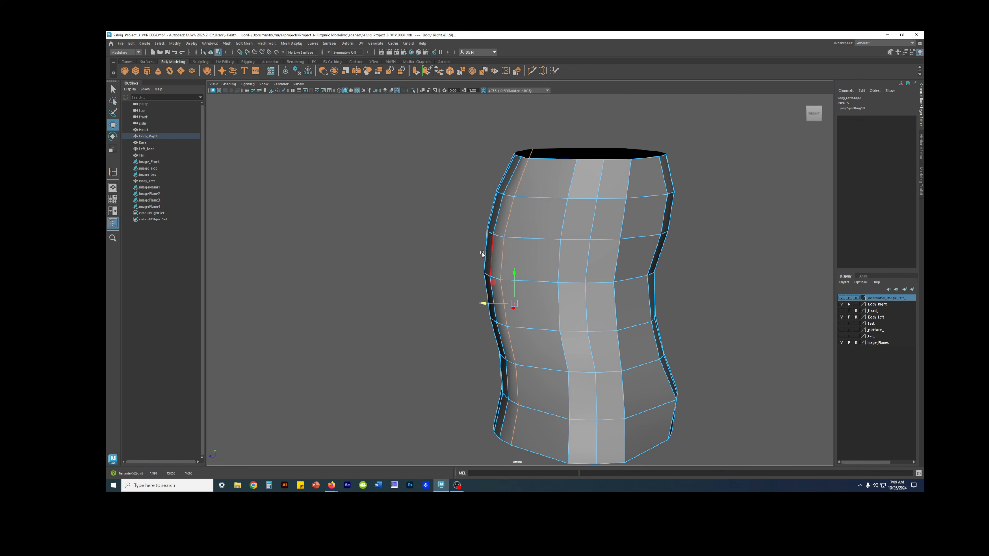
left_click_drag(482, 253, 492, 250, "alt")
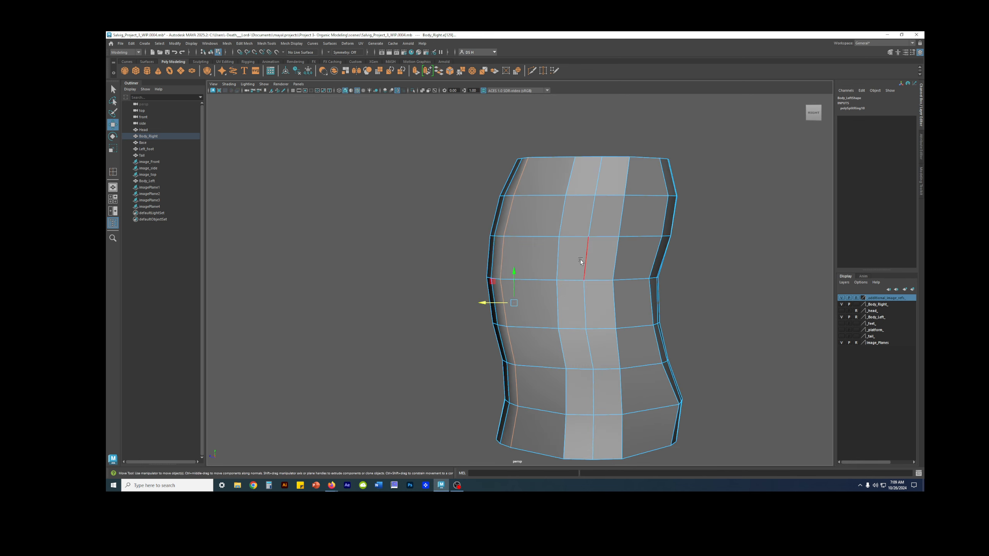